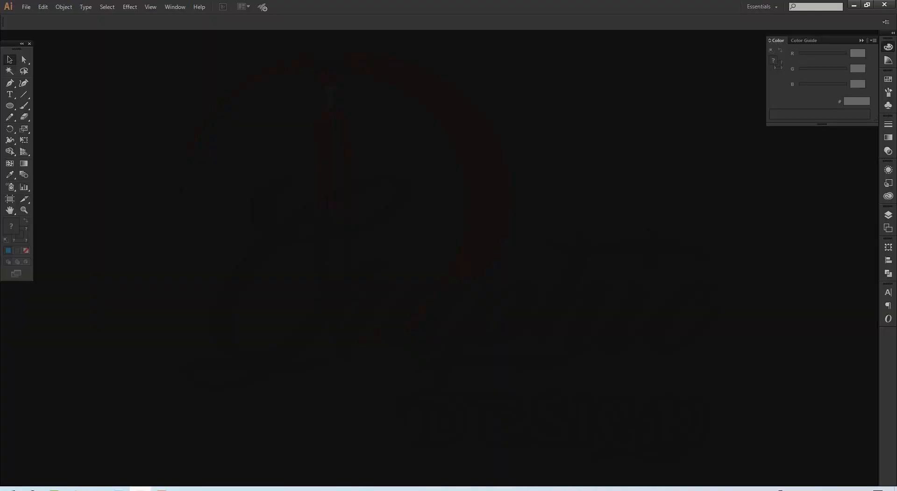
# Create a new single-artboard document, 12 in wide by 18 in high, in RGB mode with 300 ppi raster effects
pyautogui.click(27, 7)
pyautogui.click(42, 18)
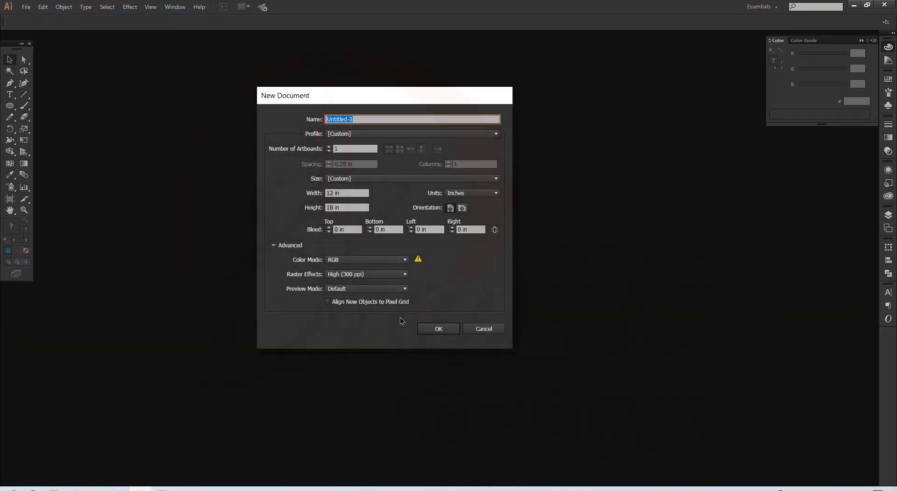
pyautogui.click(439, 329)
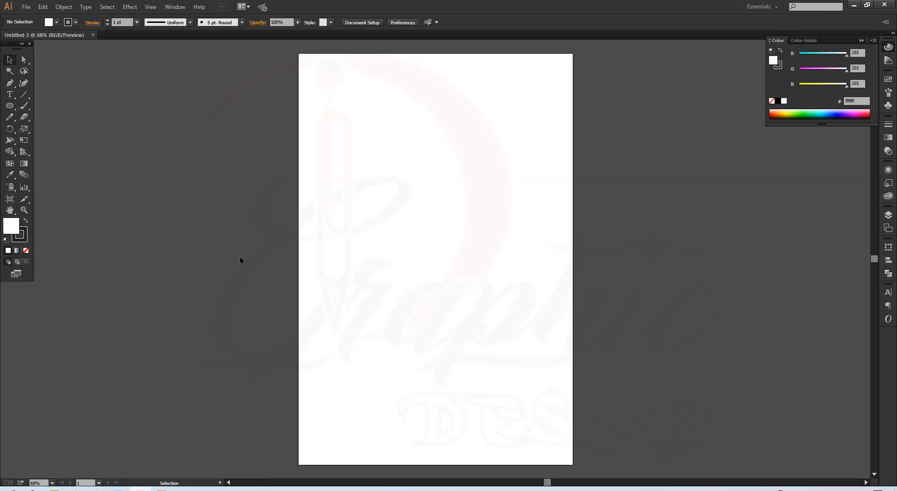
# Draw a white rectangle about 5.9 in wide by 8.97 in high on the empty canvas beside the artboard
pyautogui.moveTo(166, 231); pyautogui.dragTo(746, 230)
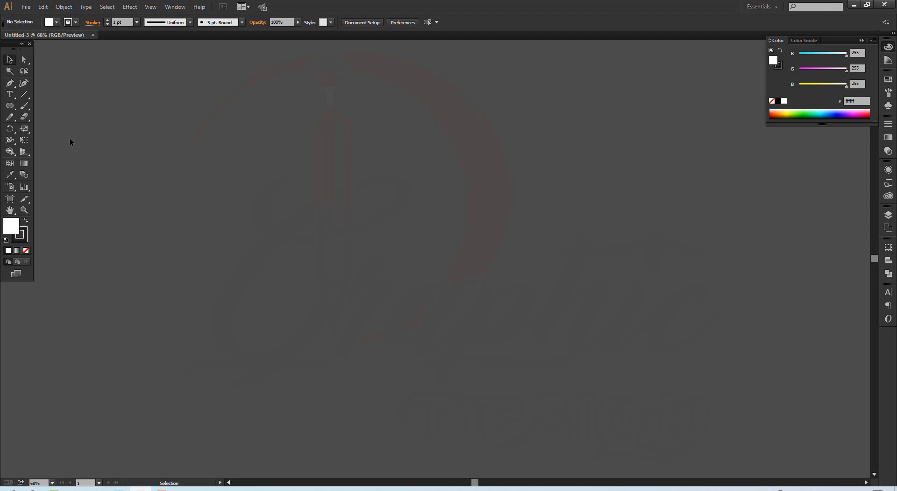
pyautogui.click(11, 108)
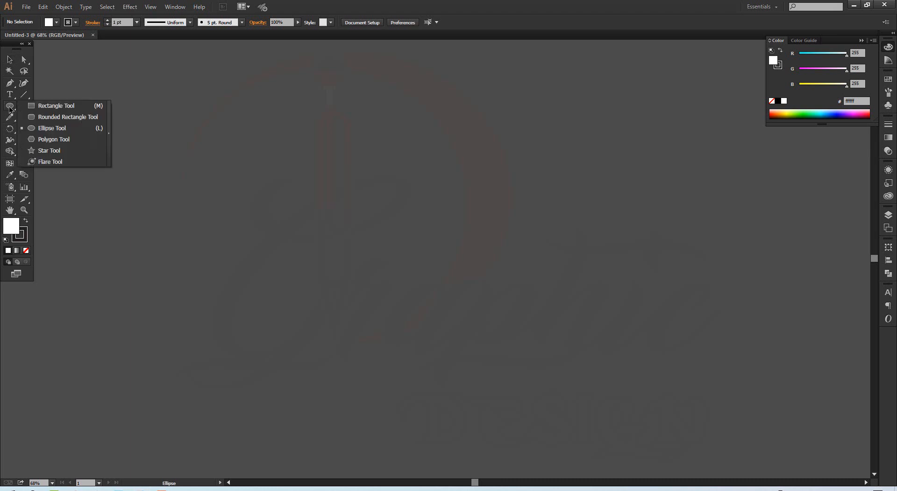
pyautogui.click(56, 106)
pyautogui.moveTo(240, 149); pyautogui.dragTo(375, 354)
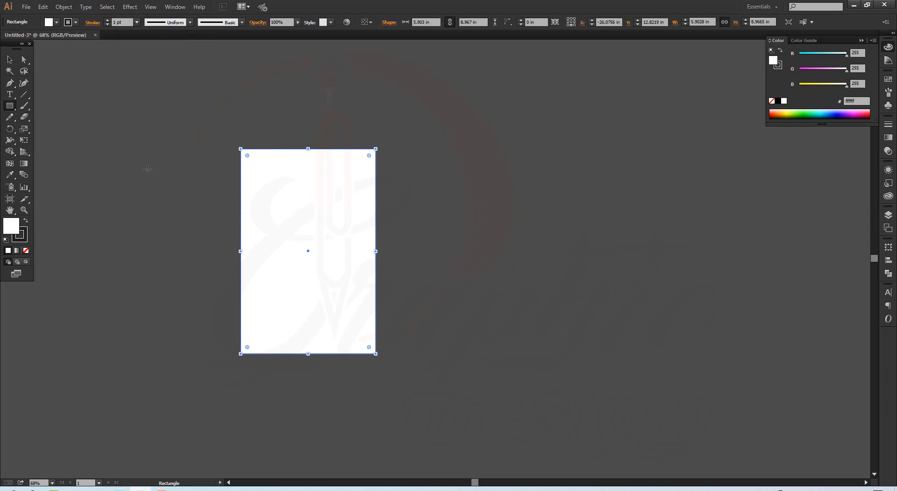
# Draw a five-pointed star about 4.36 in wide by 4.16 in high and position it inside the white rectangle
pyautogui.click(10, 106)
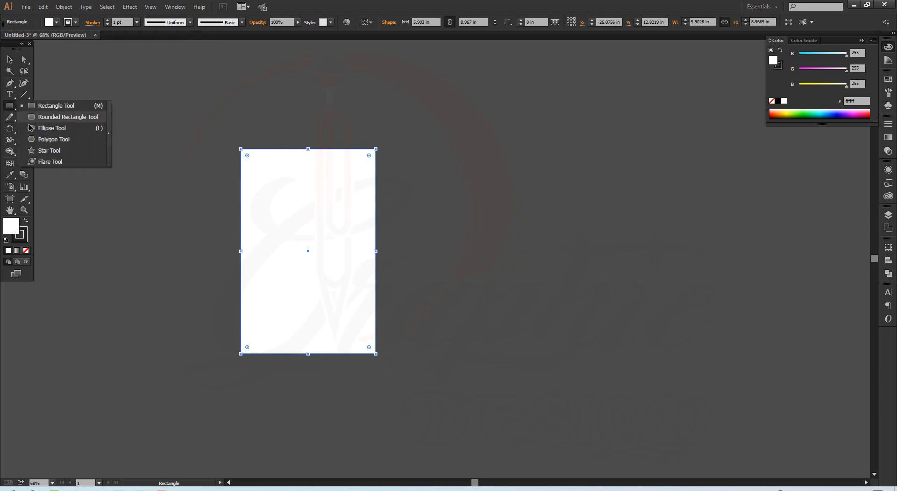
pyautogui.click(44, 150)
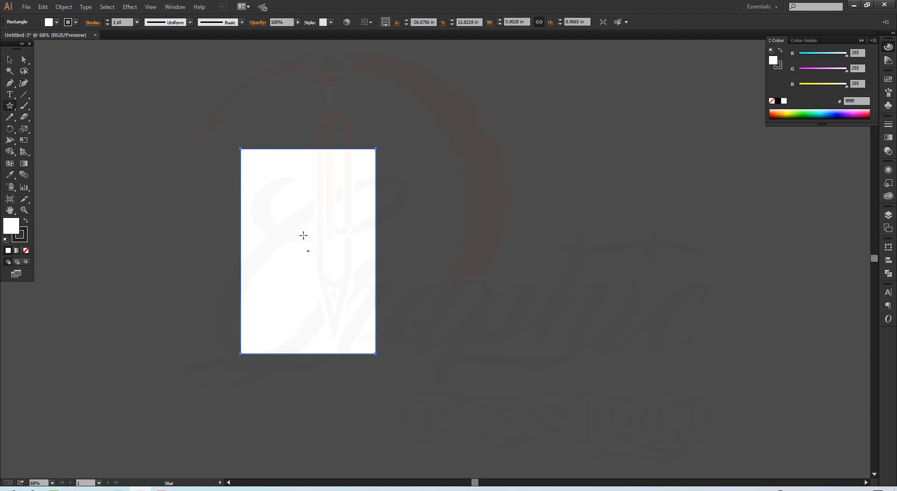
pyautogui.moveTo(277, 208); pyautogui.dragTo(309, 251)
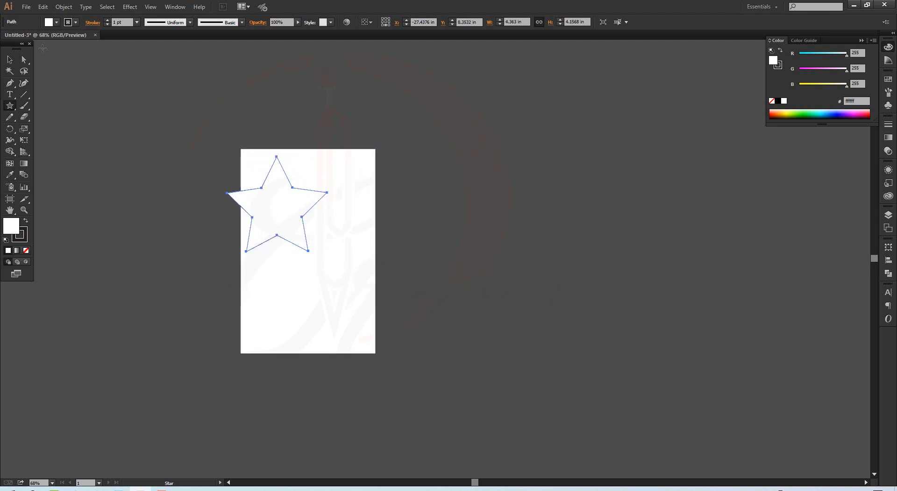
pyautogui.press('v')
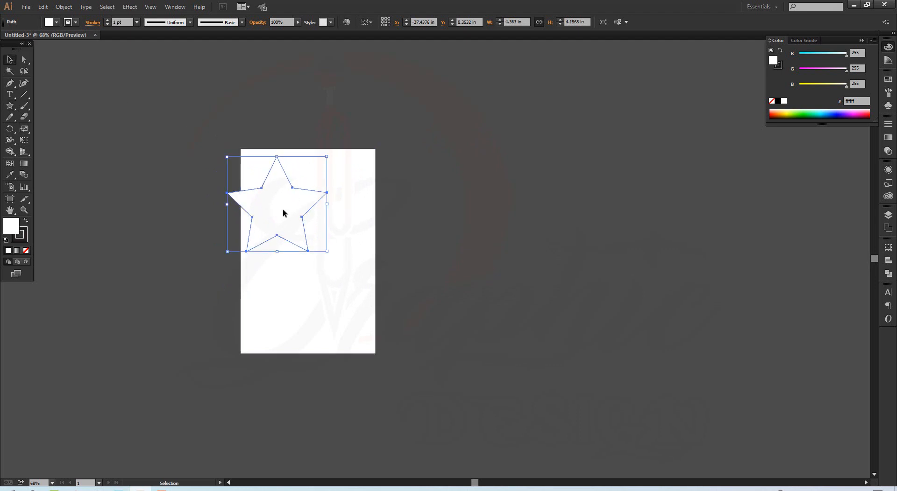
pyautogui.moveTo(282, 210); pyautogui.dragTo(310, 234)
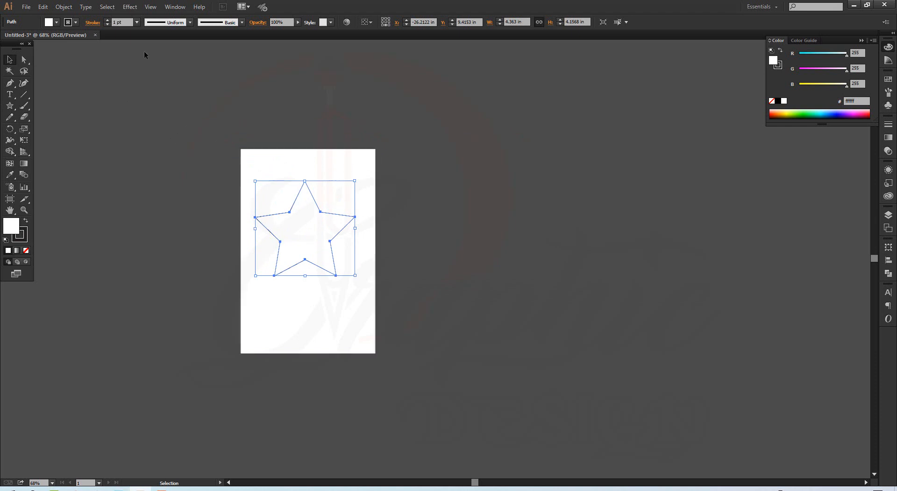
# Fill the star with the red swatch and deselect it
pyautogui.click(56, 22)
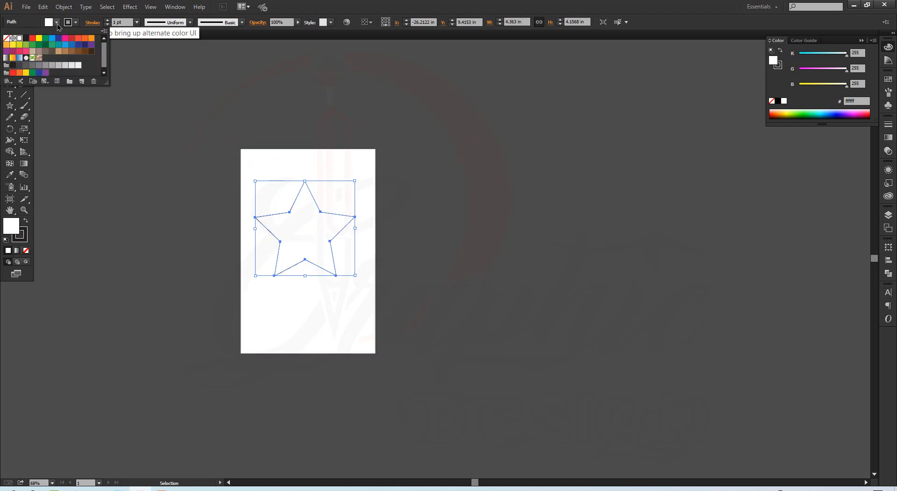
pyautogui.click(32, 39)
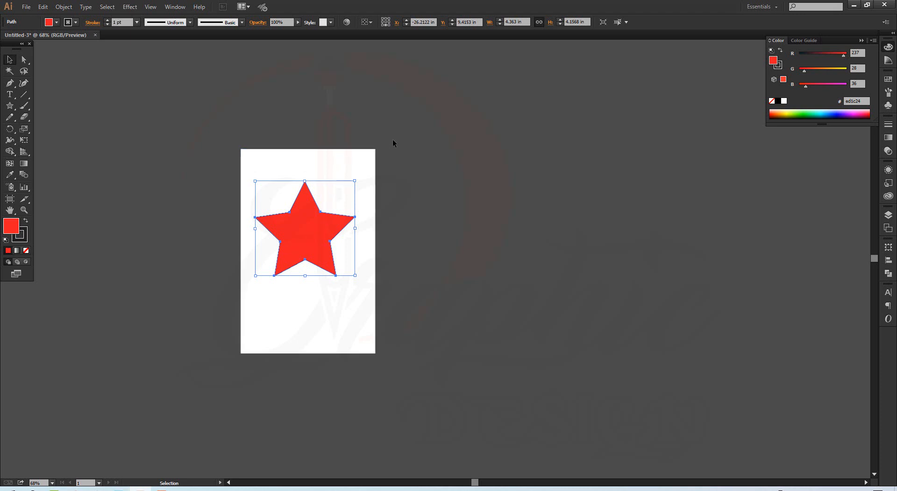
pyautogui.click(404, 130)
pyautogui.moveTo(298, 128); pyautogui.dragTo(369, 179)
pyautogui.click(446, 177)
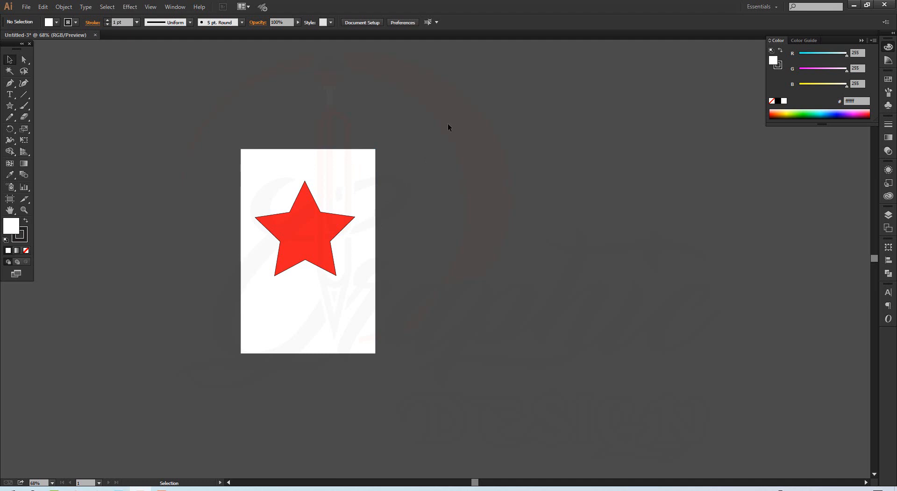
# Make a clipping mask from the rectangle and the red star on top of it
pyautogui.moveTo(205, 133); pyautogui.dragTo(308, 223)
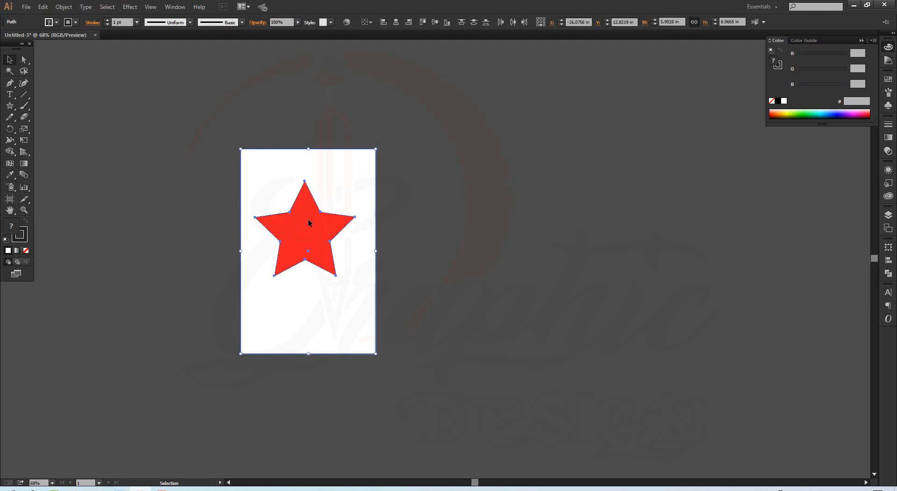
pyautogui.rightClick(308, 223)
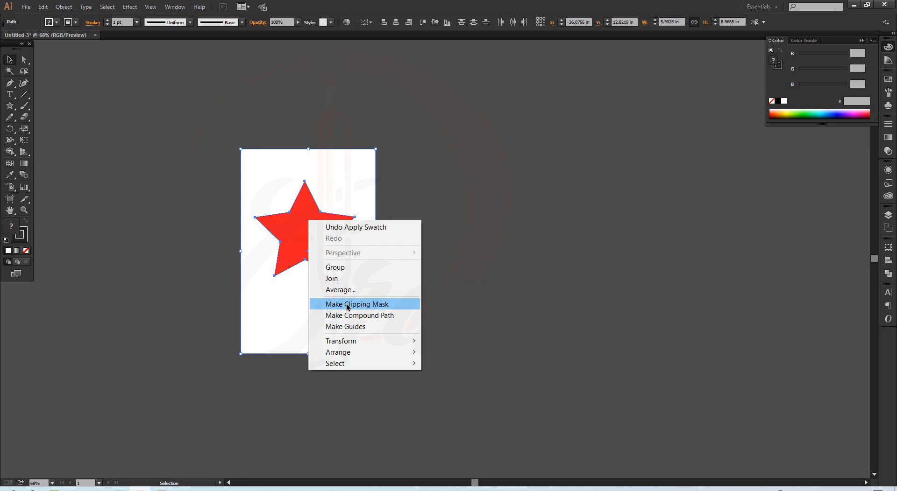
pyautogui.click(347, 304)
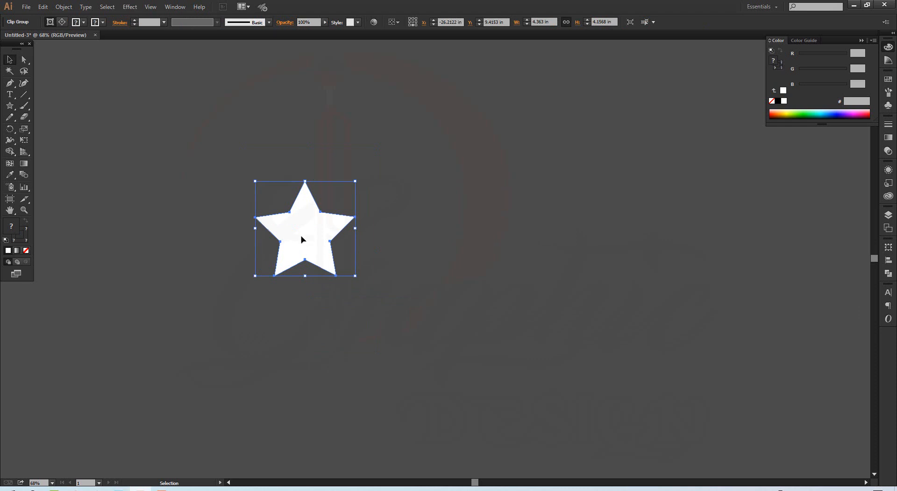
# Move the clipped star around the canvas and delete it
pyautogui.moveTo(301, 240)
pyautogui.mouseDown()
pyautogui.moveTo(445, 214)
pyautogui.moveTo(294, 231)
pyautogui.mouseUp()
pyautogui.moveTo(314, 228); pyautogui.dragTo(255, 228)
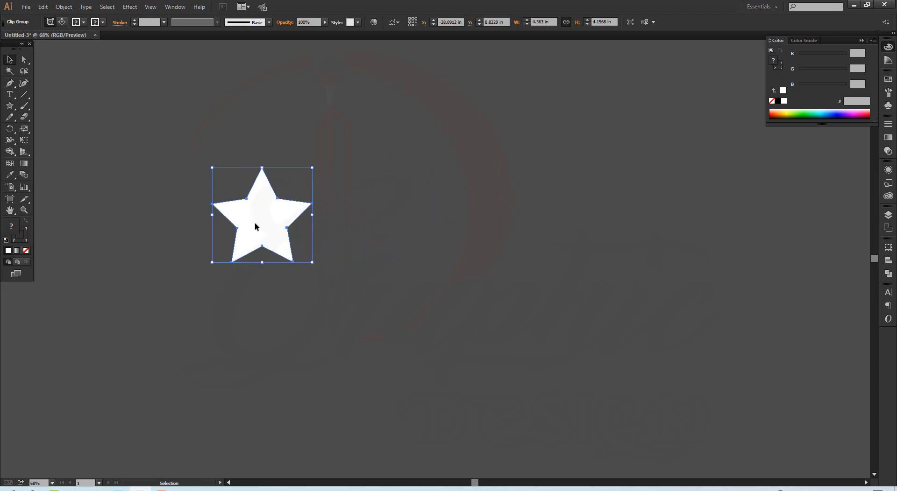
pyautogui.press('Delete')
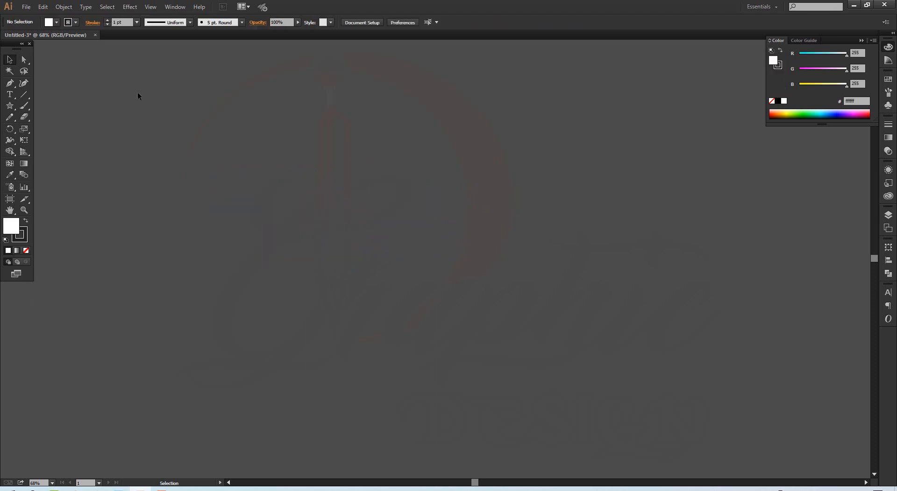
# Open 1518371202.jpg from the Pictures folder as its own document and reposition the bird image over its artboard
pyautogui.click(24, 8)
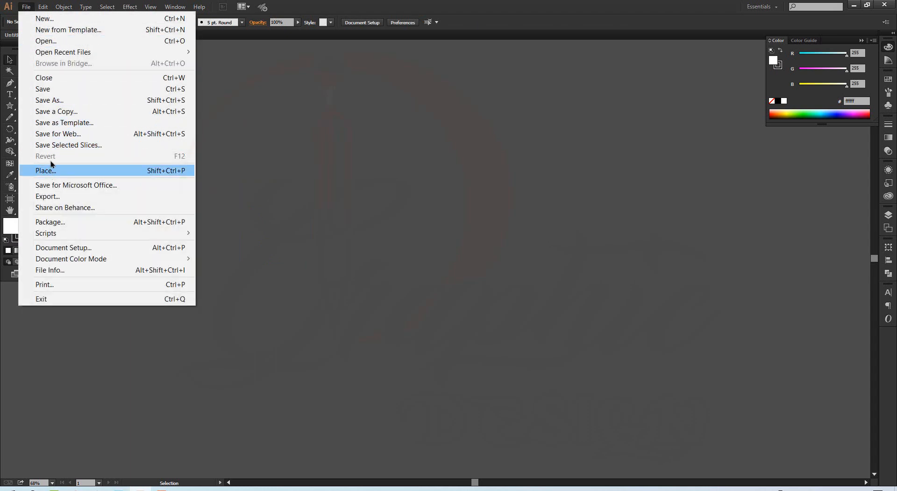
pyautogui.click(55, 40)
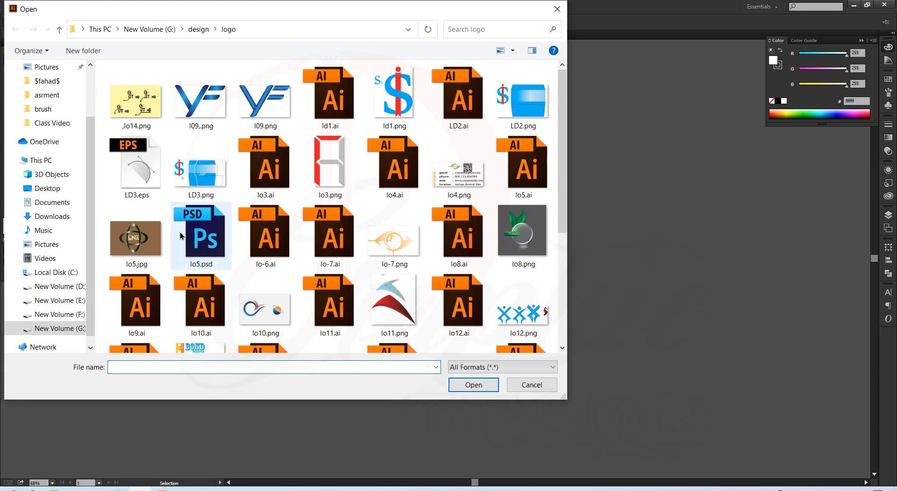
pyautogui.click(36, 70)
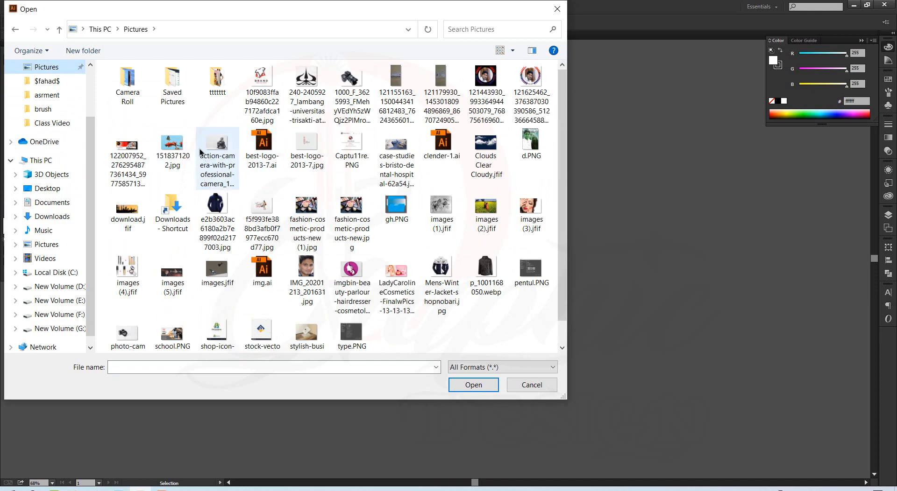
pyautogui.click(174, 139)
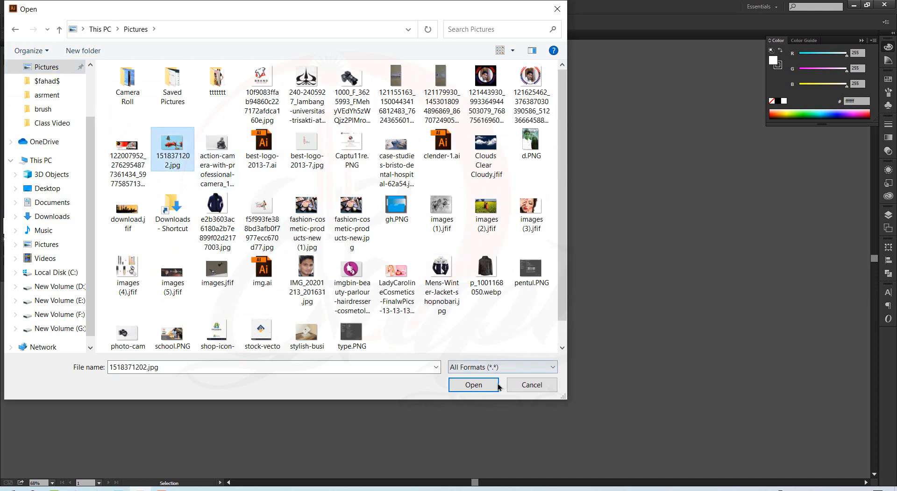
pyautogui.click(473, 386)
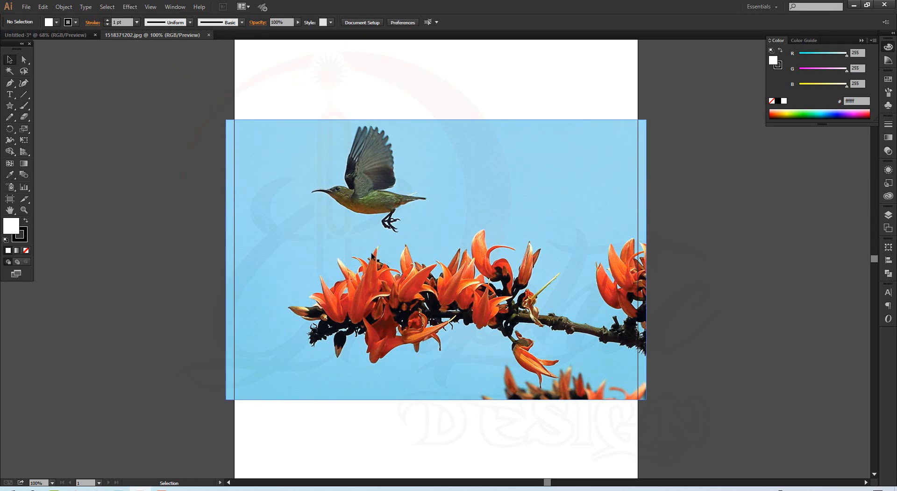
pyautogui.moveTo(360, 276); pyautogui.dragTo(251, 296)
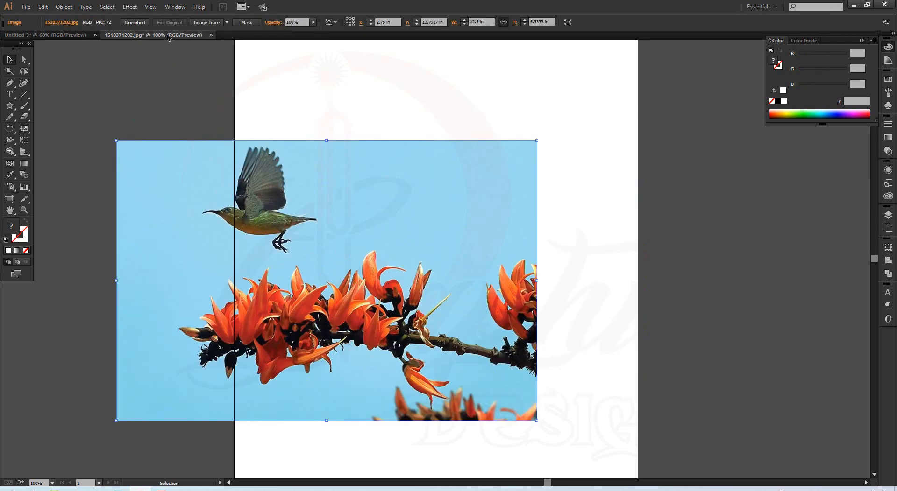
pyautogui.moveTo(176, 235); pyautogui.dragTo(282, 229)
# Switch between the Untitled-3 and 1518371202.jpg documents to compare them, ending on Untitled-3
pyautogui.click(64, 36)
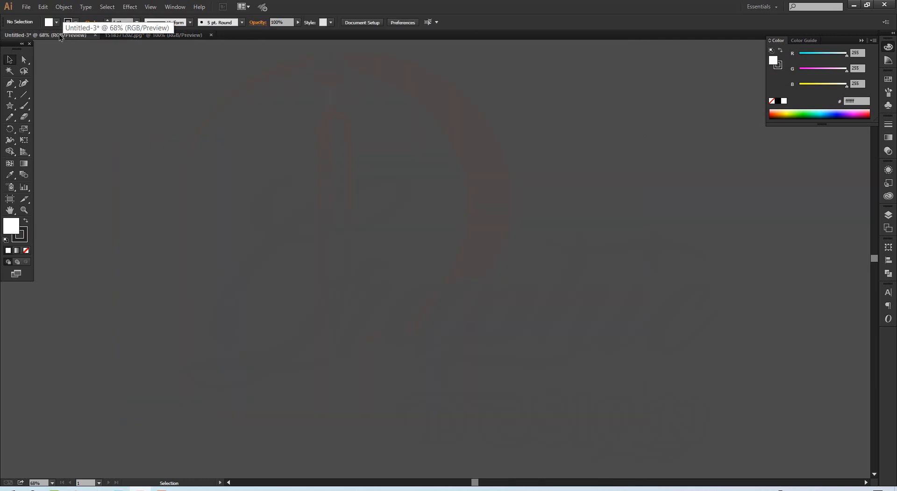
pyautogui.click(27, 8)
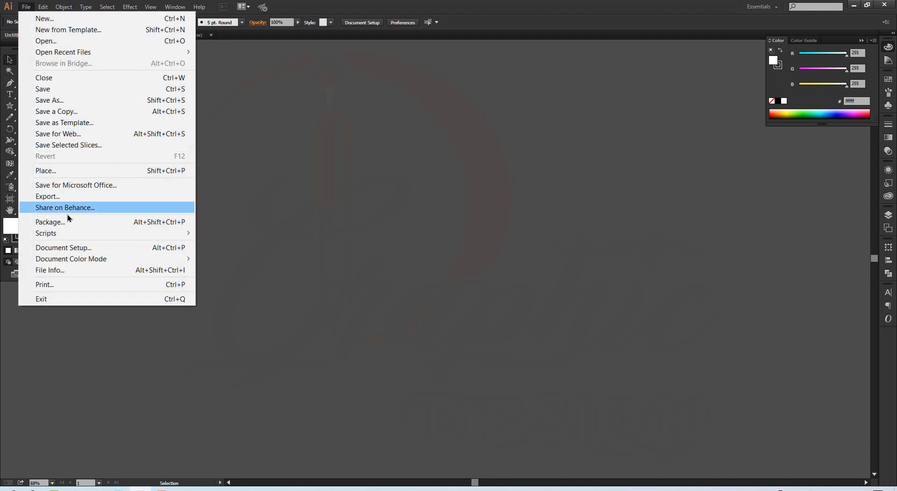
pyautogui.click(309, 156)
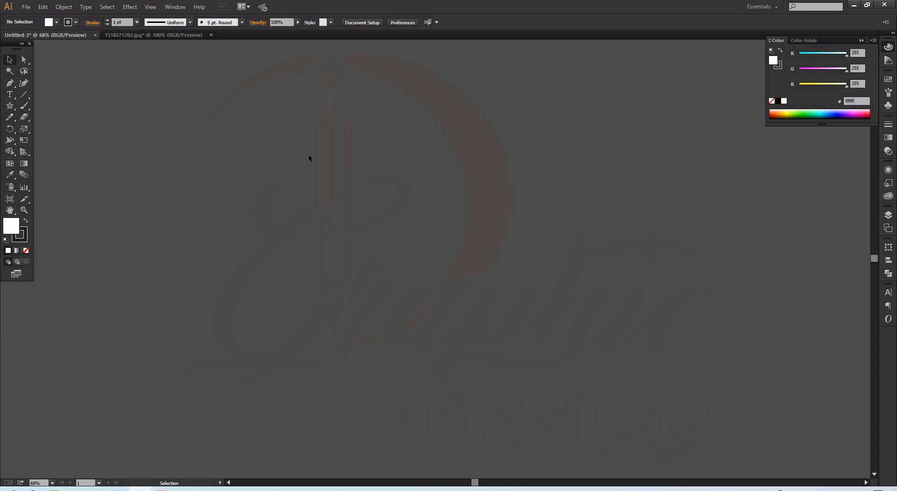
pyautogui.click(152, 36)
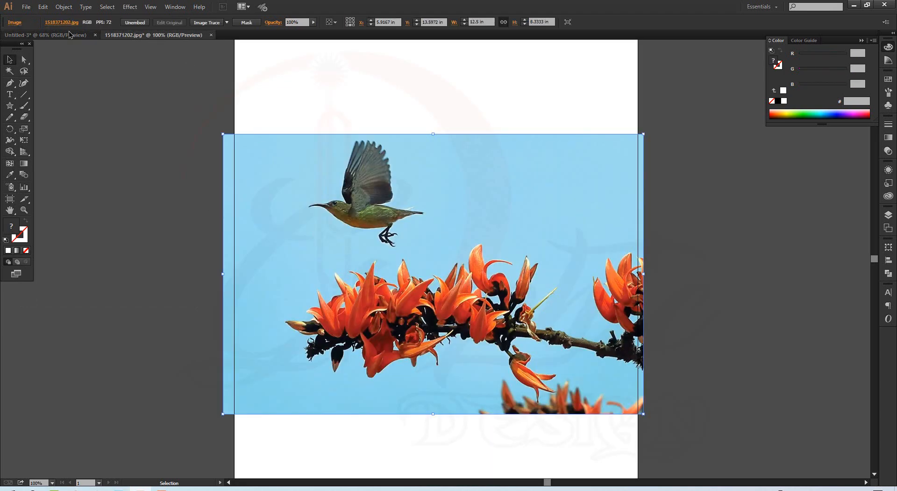
pyautogui.click(52, 37)
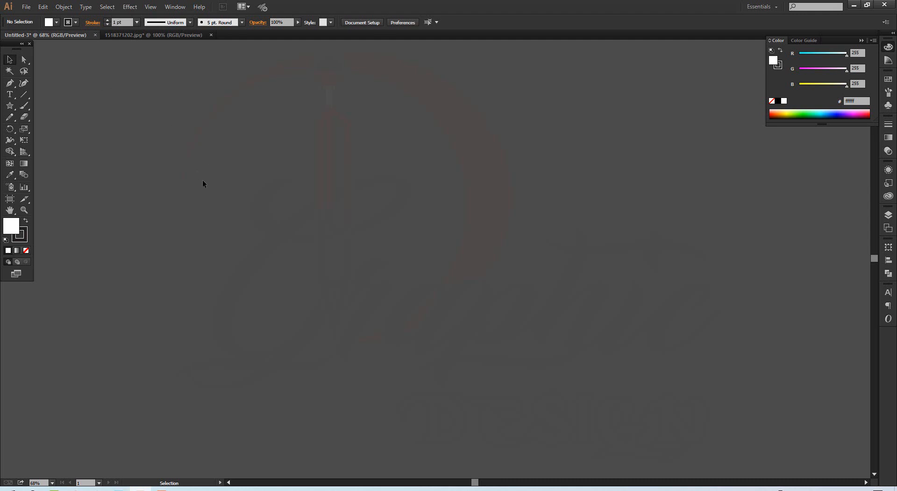
# Load 1518371202.jpg, images.jfif and the imgbin-beauty-parlour image from the Pictures folder together with the Place command
pyautogui.click(26, 8)
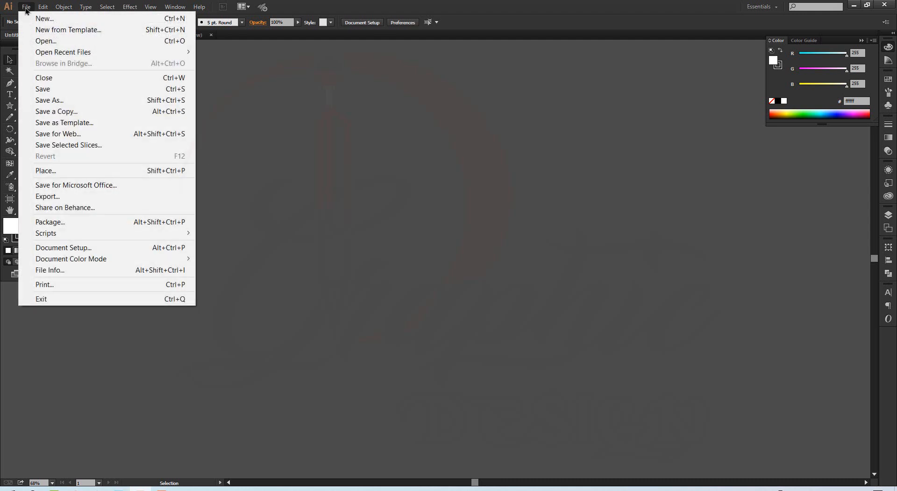
pyautogui.click(62, 172)
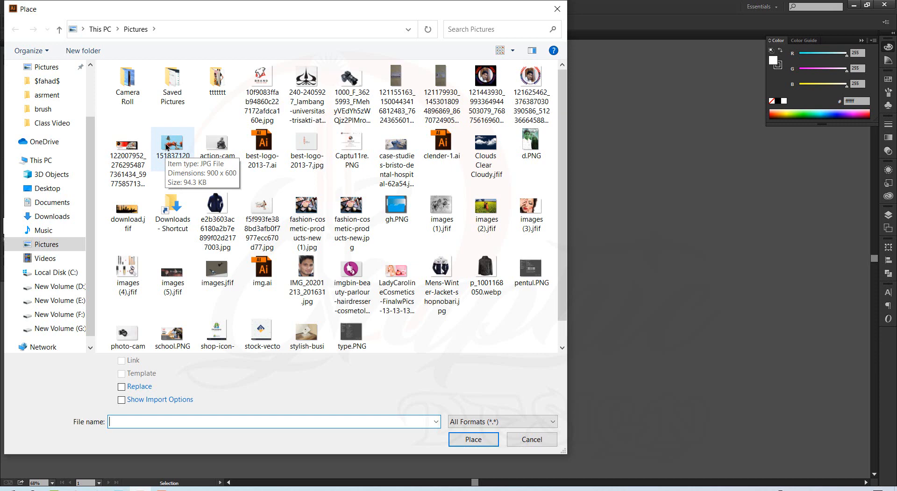
pyautogui.click(166, 147)
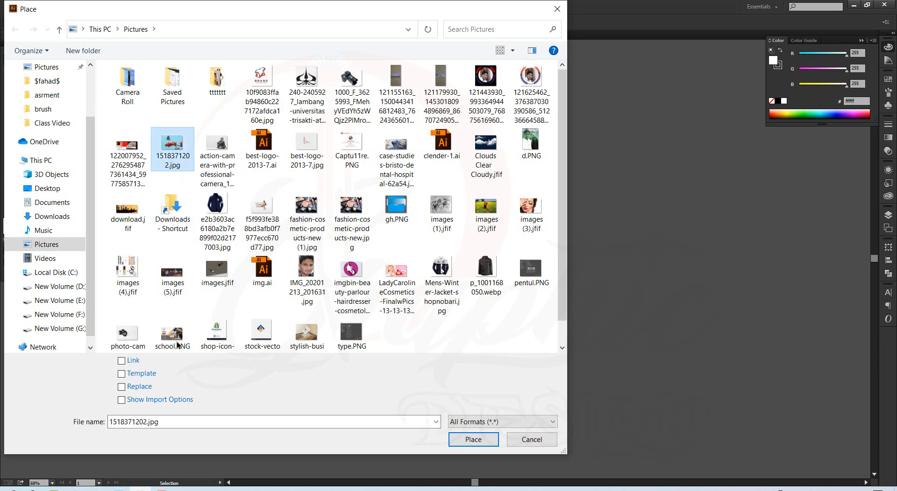
pyautogui.scroll(-1, 306, 280)
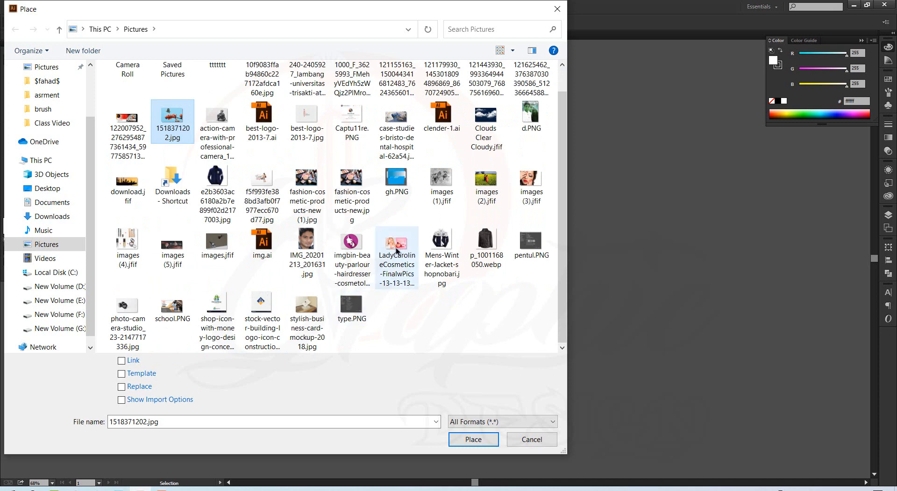
pyautogui.scroll(1, 398, 186)
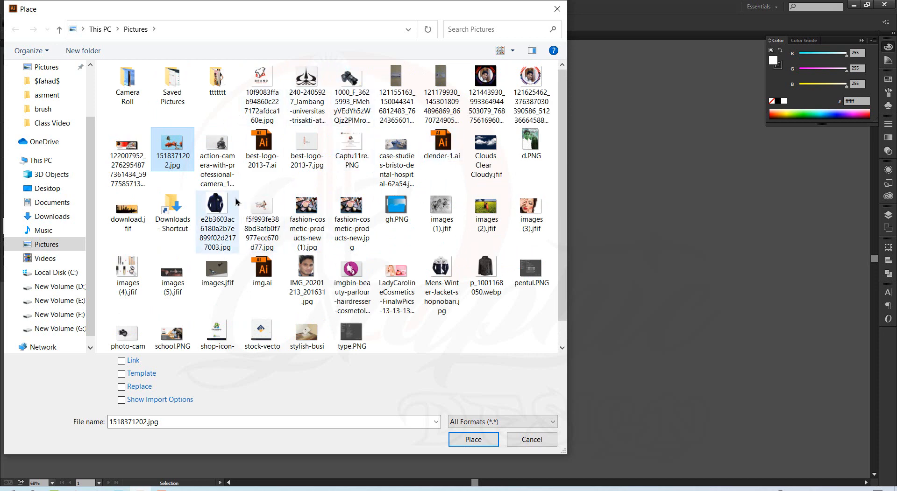
pyautogui.scroll(-1, 237, 202)
pyautogui.scroll(1, 176, 127)
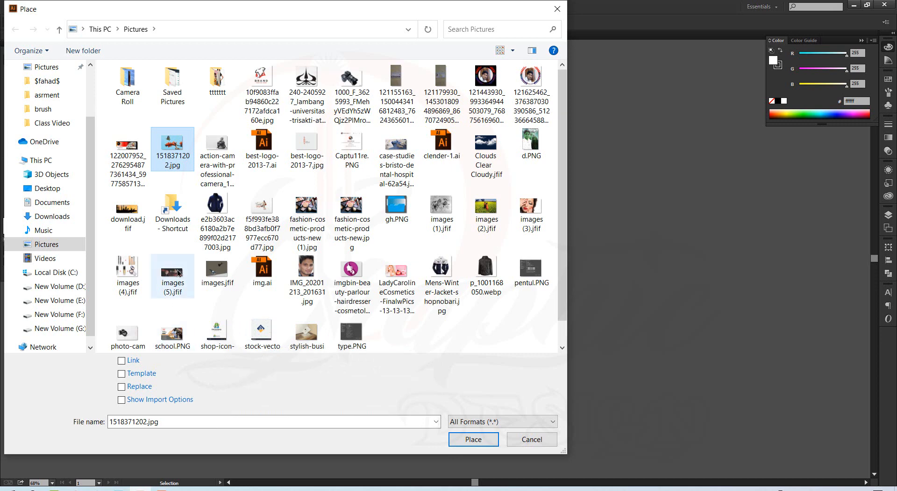
pyautogui.keyDown('ctrl'); pyautogui.click(215, 271); pyautogui.keyUp('ctrl')
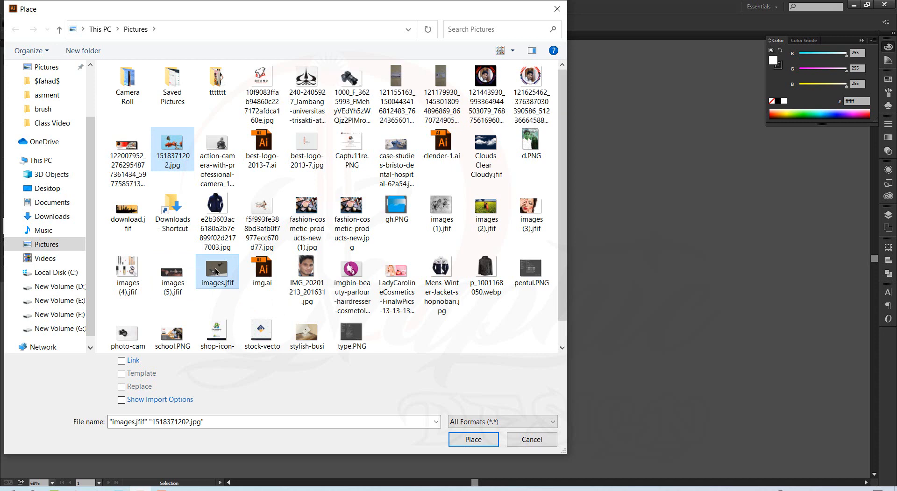
pyautogui.keyDown('ctrl'); pyautogui.click(350, 279); pyautogui.keyUp('ctrl')
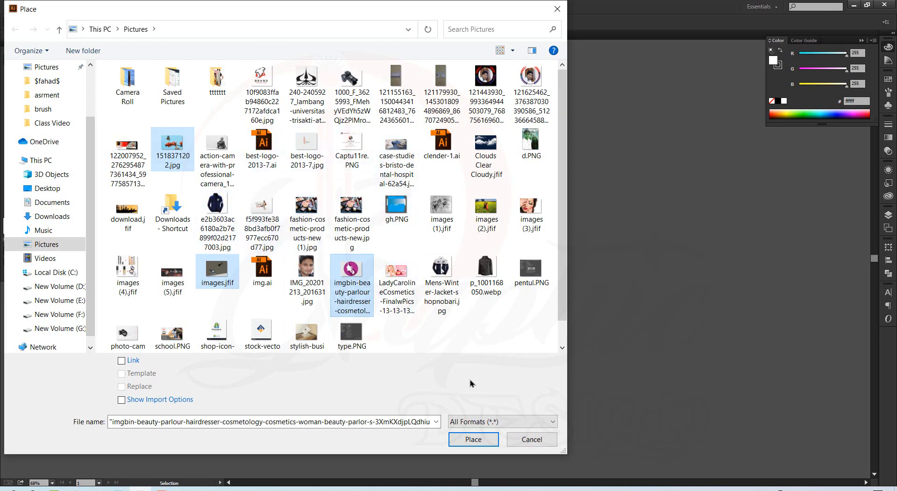
pyautogui.click(473, 440)
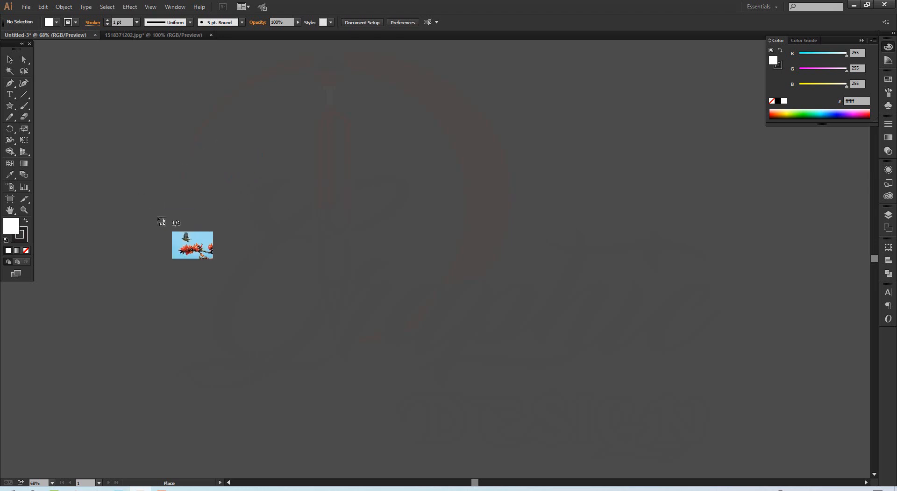
# Place the three loaded images side by side on the canvas: flower bird, two birds, and pink woman logo
pyautogui.moveTo(158, 110); pyautogui.dragTo(308, 291)
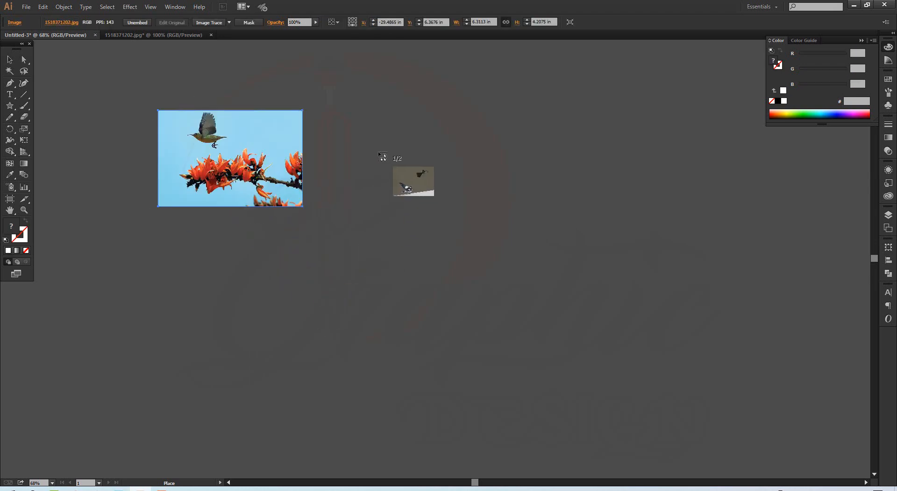
pyautogui.moveTo(355, 110); pyautogui.dragTo(507, 304)
pyautogui.moveTo(540, 104); pyautogui.dragTo(711, 307)
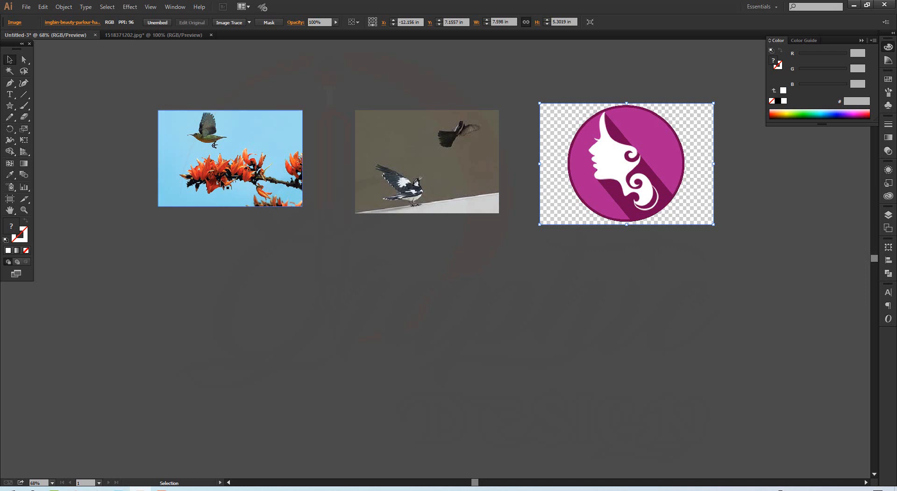
# Move the flower bird photo lower and scale it up proportionally to about 20.3 by 13.5 in
pyautogui.moveTo(217, 178); pyautogui.dragTo(206, 223)
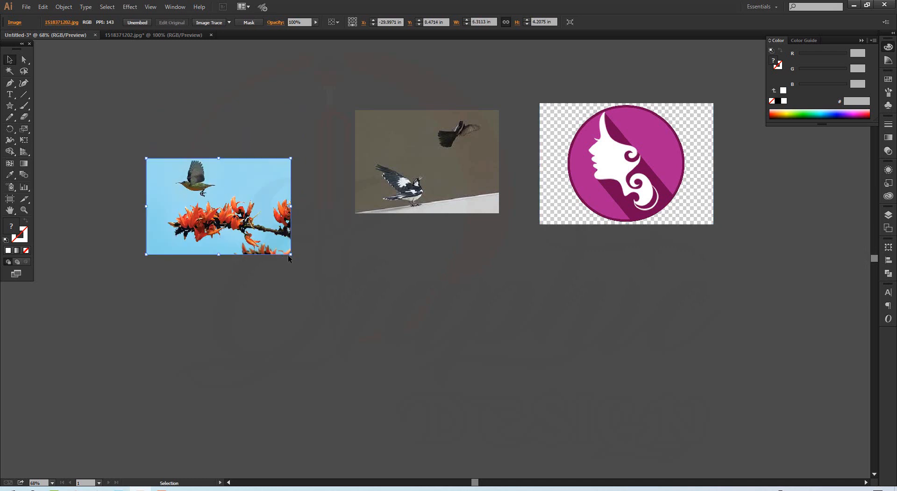
pyautogui.press('shift')
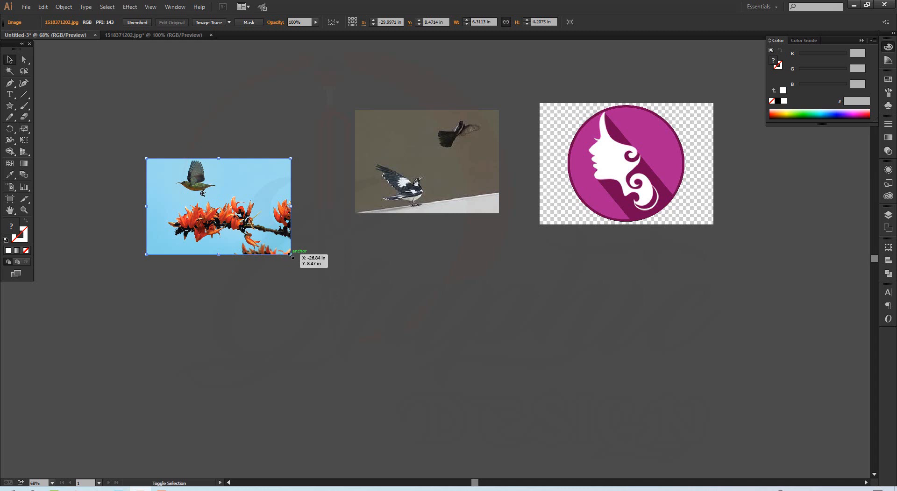
pyautogui.moveTo(290, 256); pyautogui.dragTo(450, 361)
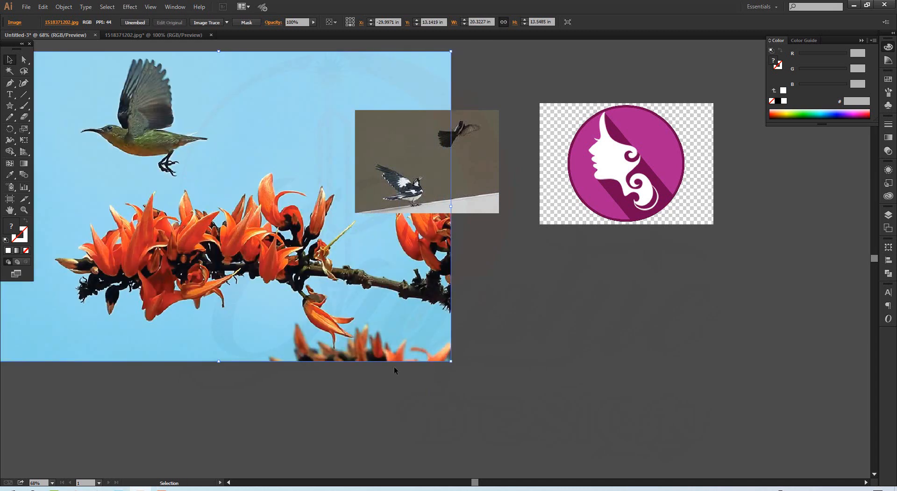
pyautogui.press('space')
pyautogui.moveTo(192, 258); pyautogui.dragTo(303, 308)
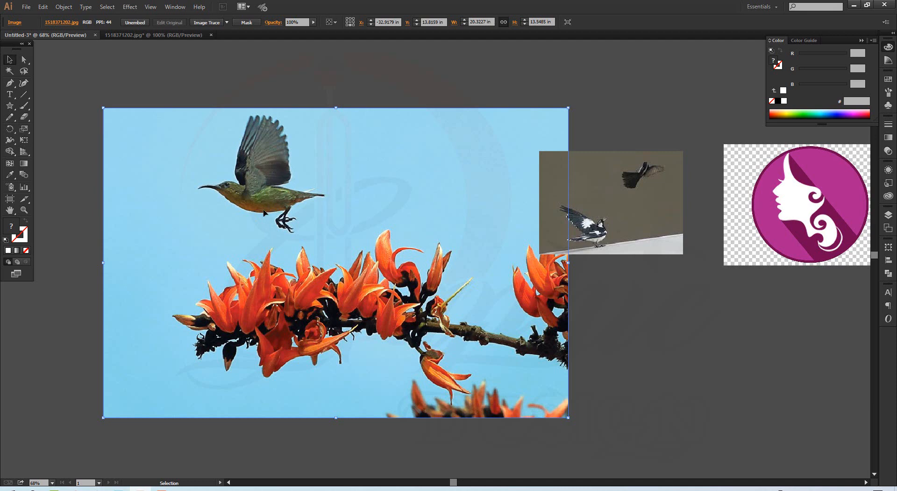
# Draw a white circle about 7.35 in across over the bird in the enlarged photo with the Ellipse tool
pyautogui.click(11, 106)
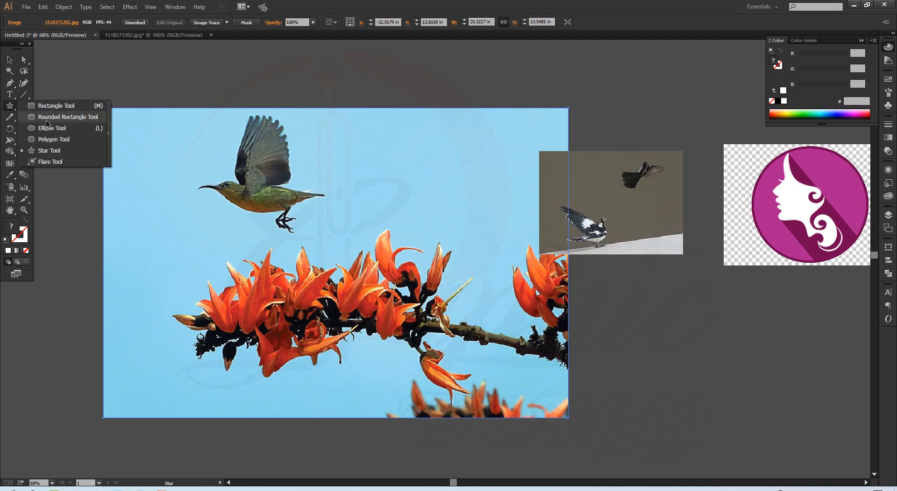
pyautogui.click(41, 117)
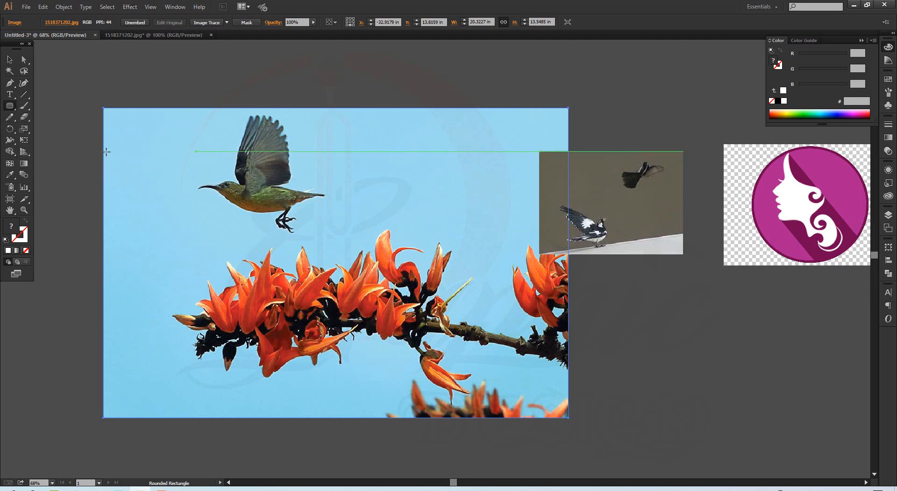
pyautogui.click(10, 105)
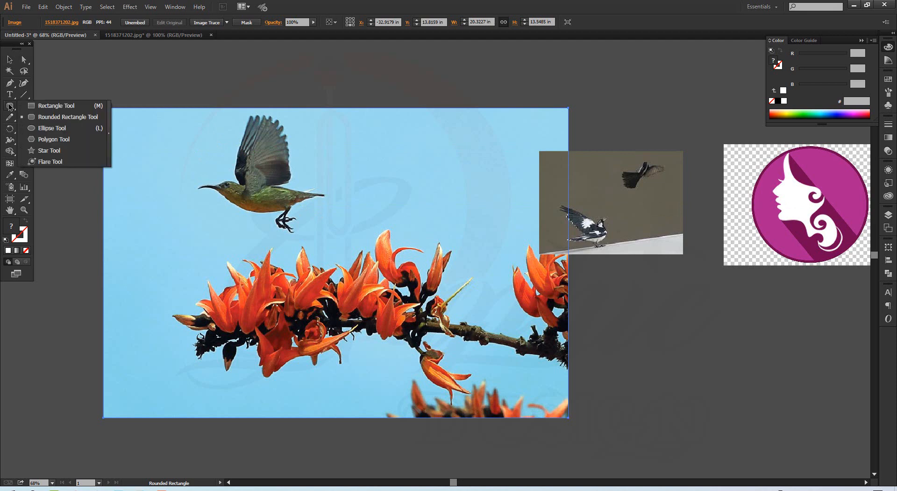
pyautogui.click(54, 129)
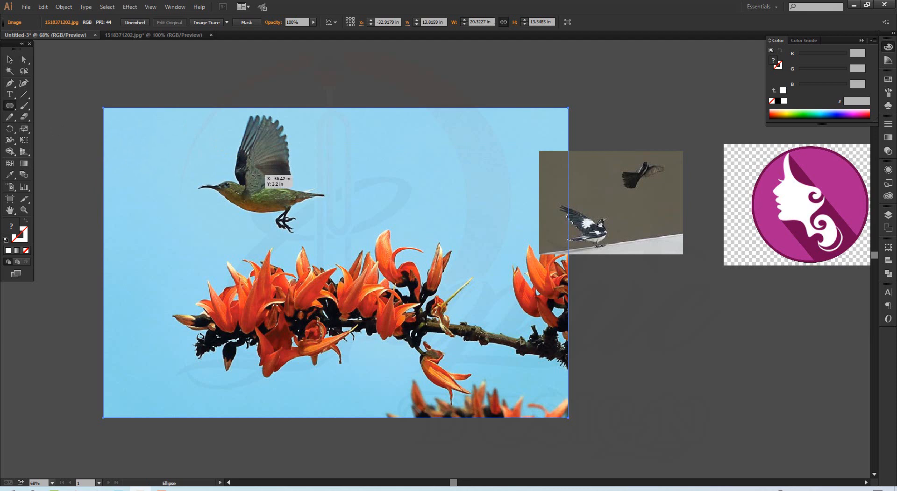
pyautogui.moveTo(256, 176); pyautogui.dragTo(340, 258)
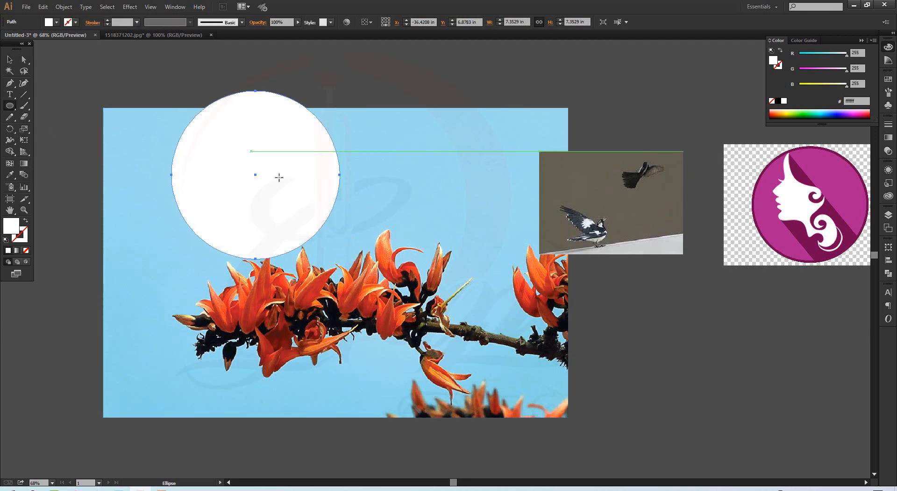
# Reposition the white circle and resize it to about 6 in across so that it just covers the flying bird
pyautogui.click(9, 59)
pyautogui.moveTo(242, 157); pyautogui.dragTo(271, 151)
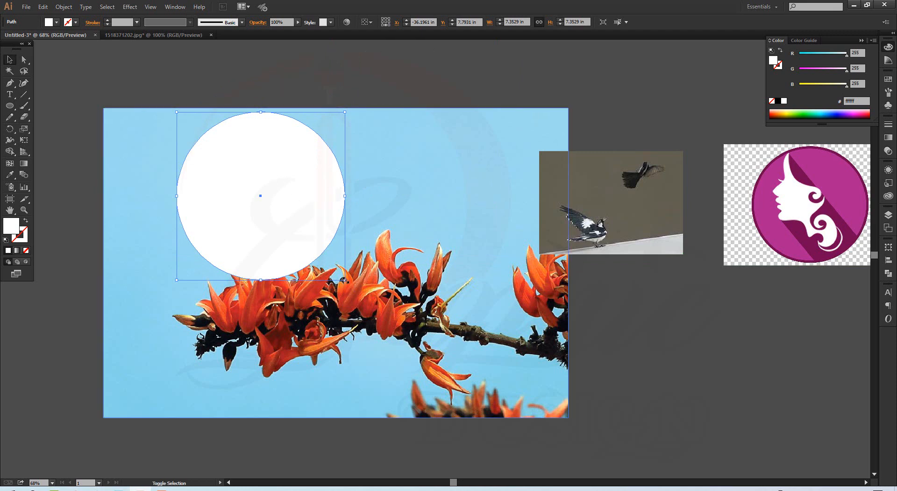
pyautogui.moveTo(345, 280); pyautogui.dragTo(323, 258)
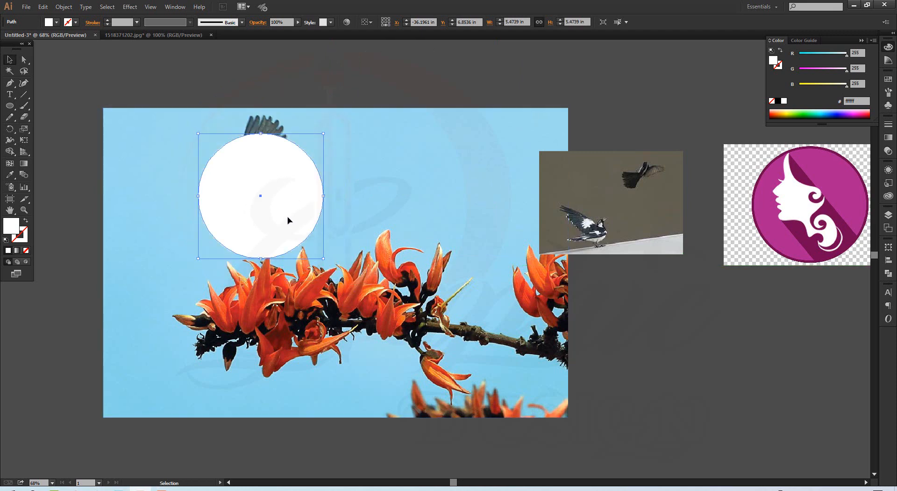
pyautogui.moveTo(288, 220); pyautogui.dragTo(287, 200)
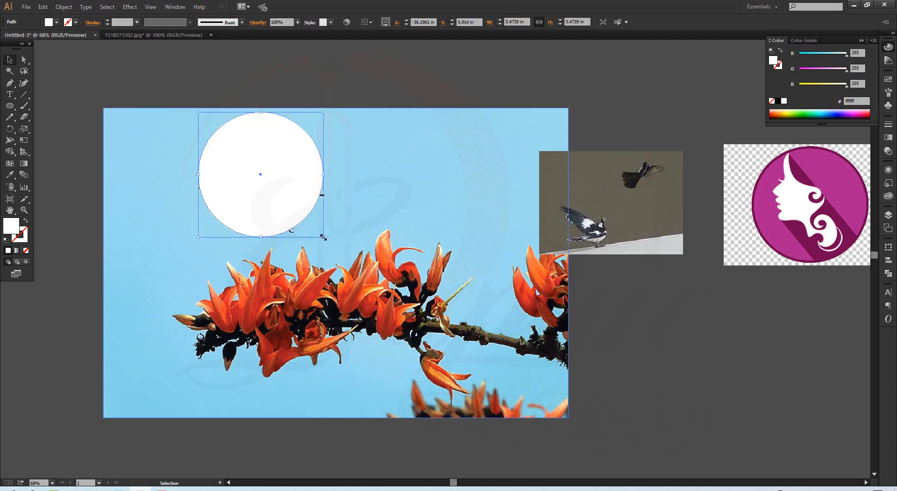
pyautogui.moveTo(322, 236); pyautogui.dragTo(324, 238)
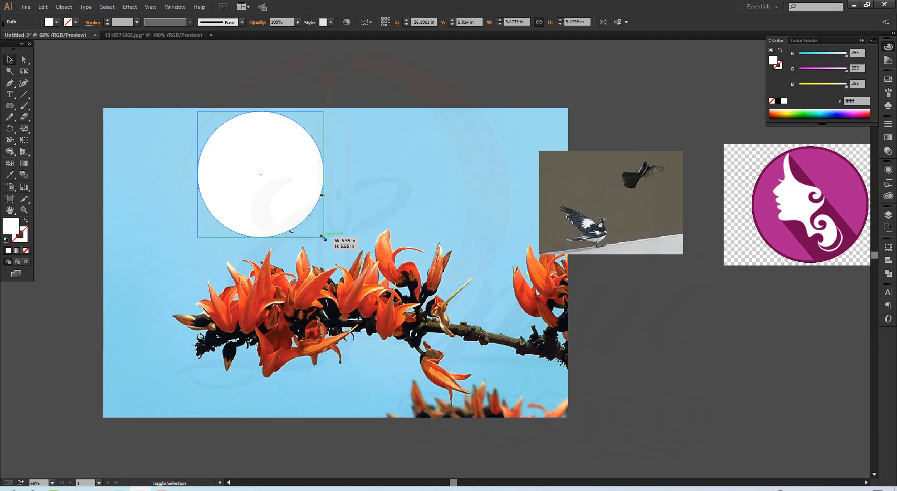
pyautogui.moveTo(276, 183)
pyautogui.mouseDown()
pyautogui.moveTo(287, 192)
pyautogui.moveTo(276, 185)
pyautogui.mouseUp()
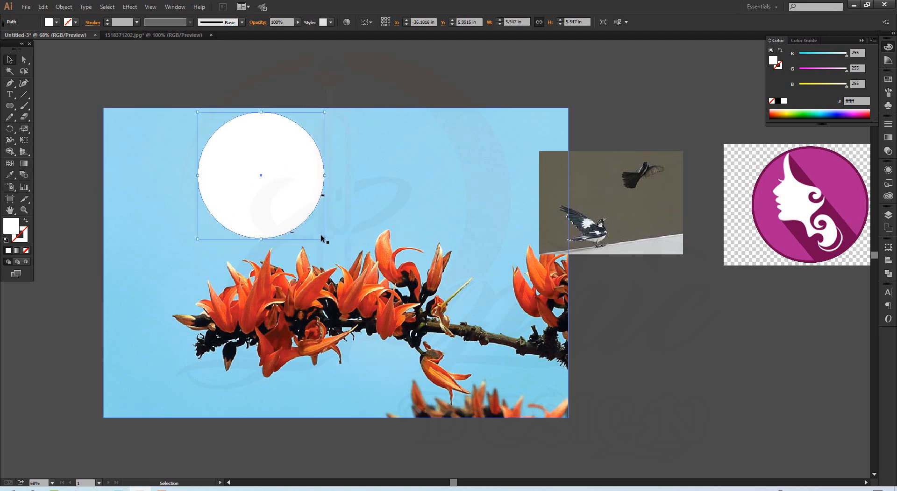
pyautogui.moveTo(323, 239); pyautogui.dragTo(330, 243)
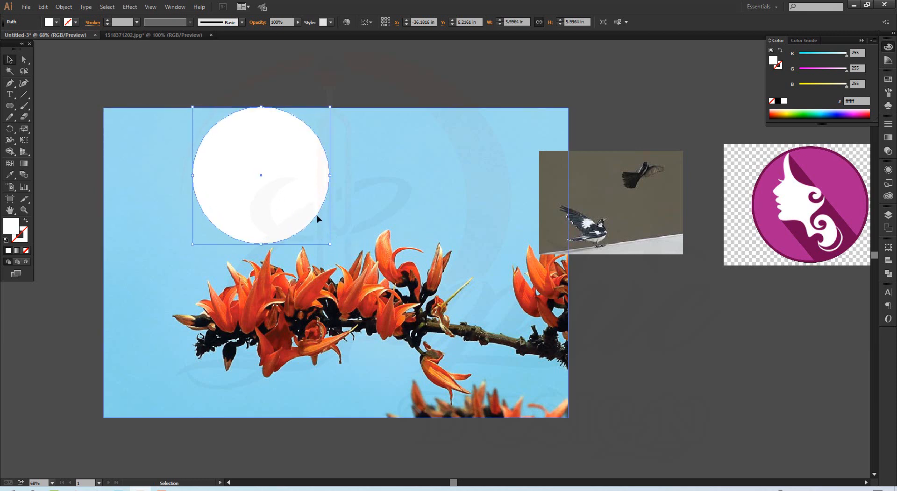
# Select the white circle together with the flower bird photo and make a clipping mask from them
pyautogui.click(284, 103)
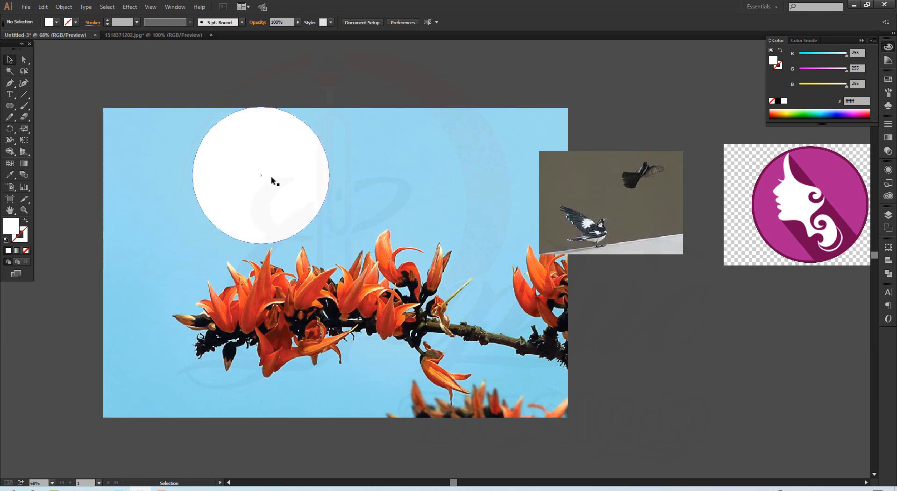
pyautogui.moveTo(264, 124)
pyautogui.mouseDown()
pyautogui.moveTo(277, 140)
pyautogui.moveTo(268, 141)
pyautogui.mouseUp()
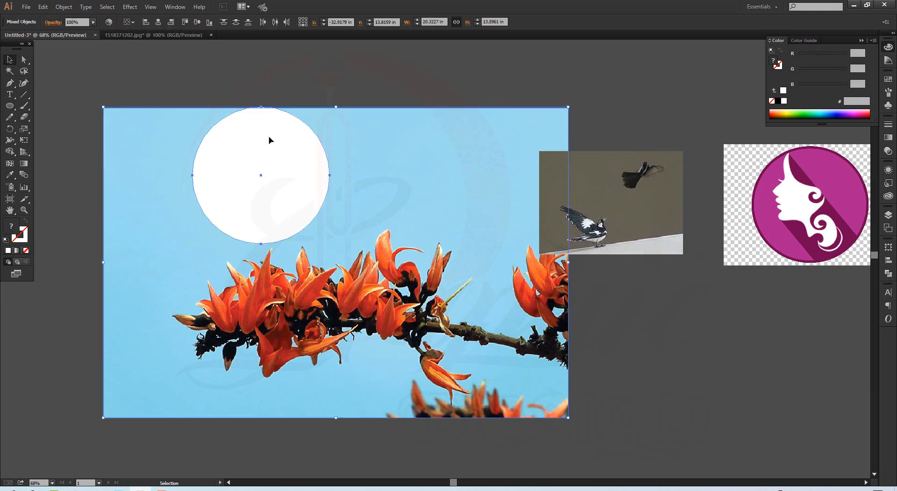
pyautogui.rightClick(265, 139)
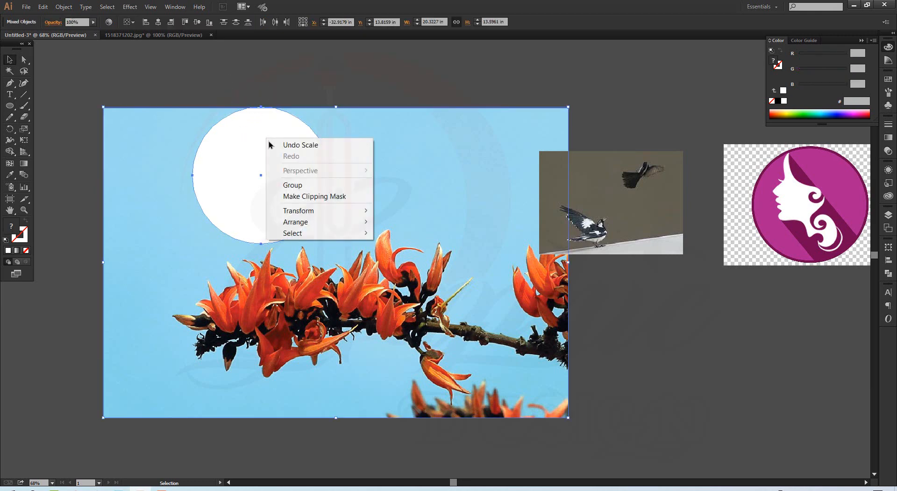
pyautogui.click(307, 195)
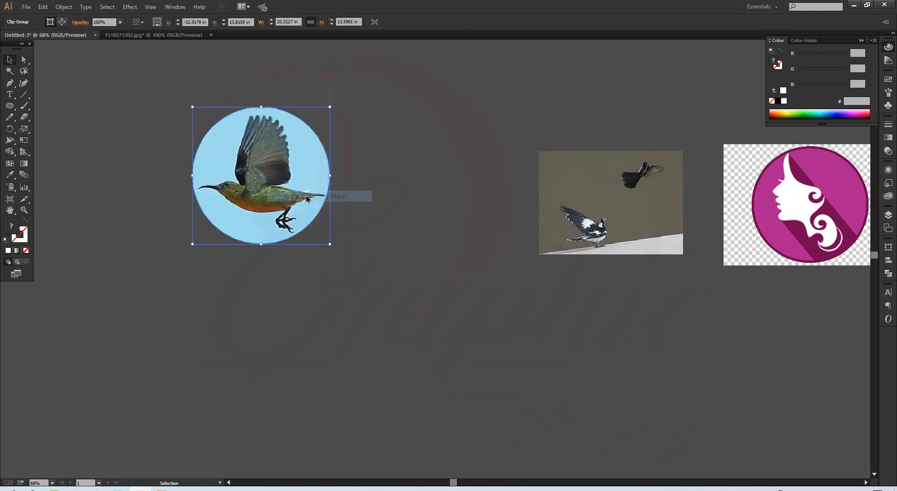
# Move the circular clipped bird lower on the canvas and deselect it
pyautogui.moveTo(243, 190); pyautogui.dragTo(250, 258)
pyautogui.moveTo(399, 143); pyautogui.dragTo(256, 294)
pyautogui.click(328, 178)
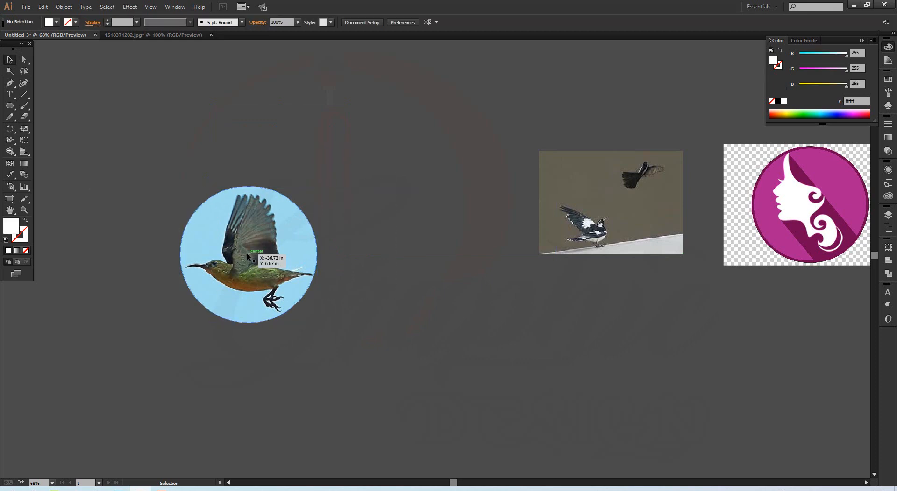
pyautogui.moveTo(244, 261); pyautogui.dragTo(248, 179)
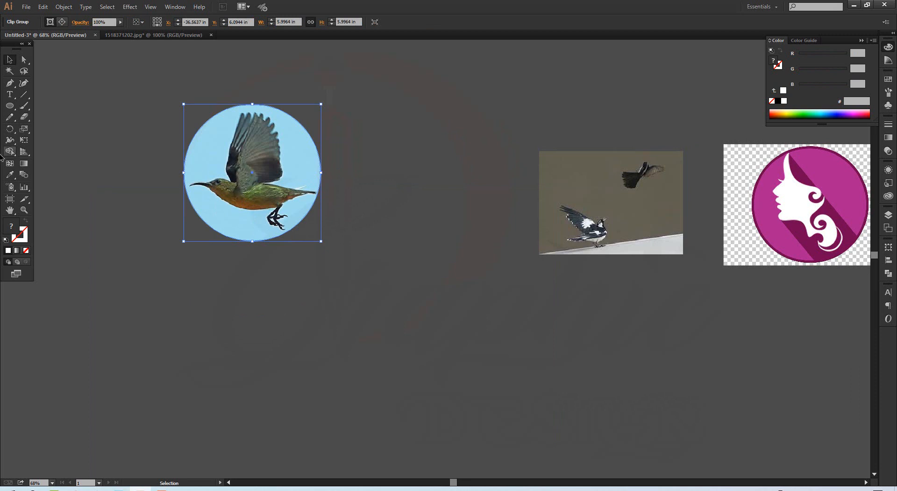
pyautogui.click(10, 84)
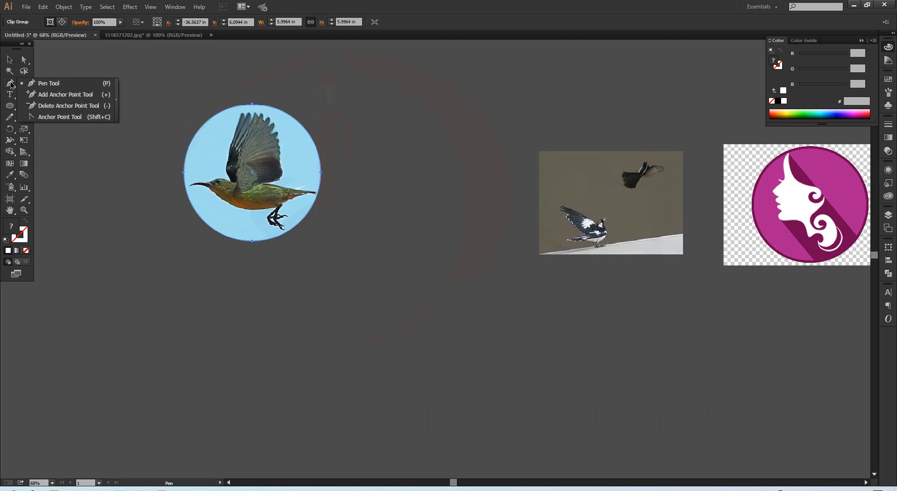
pyautogui.click(99, 196)
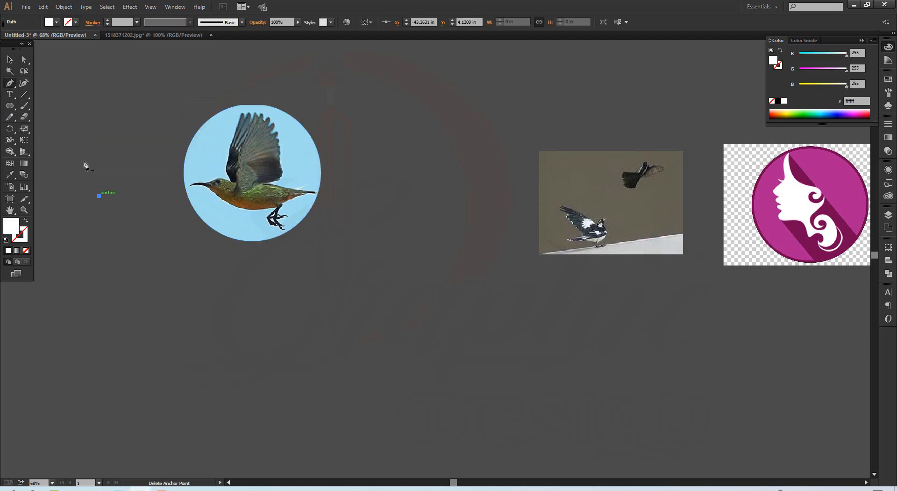
pyautogui.hotkey('ctrl', 'z')
pyautogui.hotkey('ctrl', 'z')
pyautogui.hotkey('ctrl', 'z')
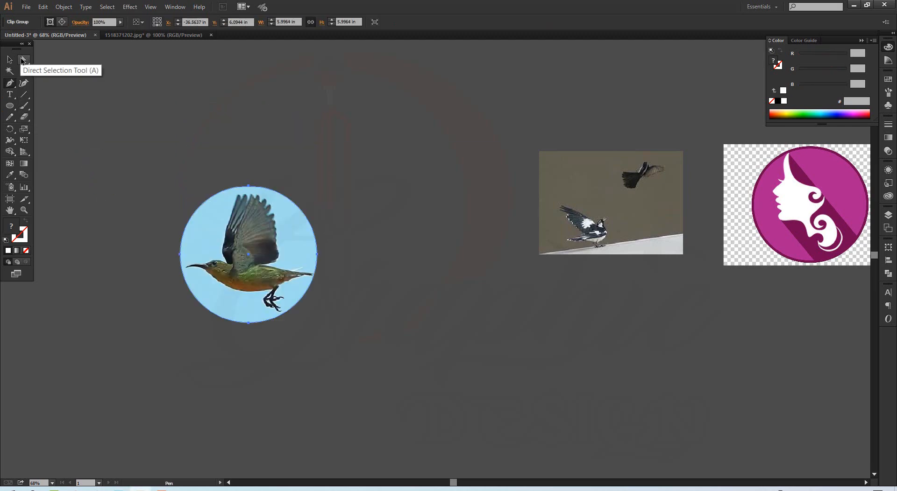
# Undo the circular clipping mask on the flower bird photo and delete the white circle covering the bird
pyautogui.hotkey('ctrl', 'z')
pyautogui.hotkey('ctrl', 'z')
pyautogui.hotkey('ctrl', 'z')
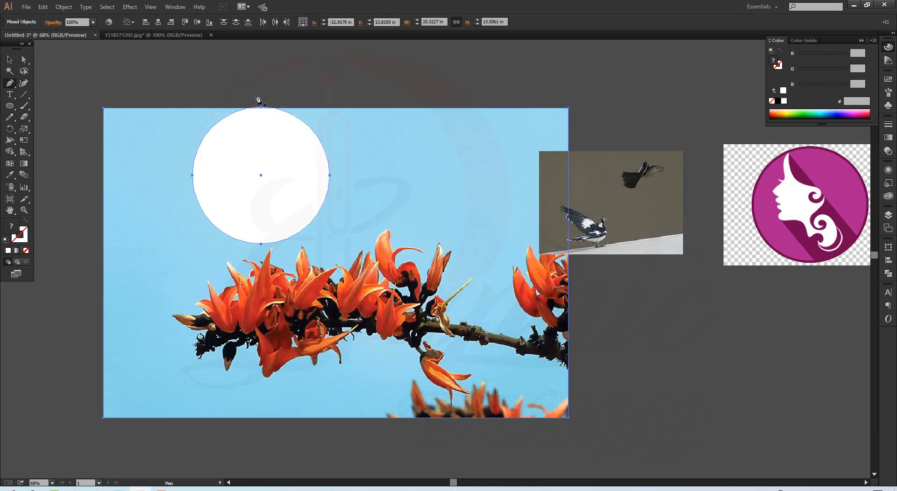
pyautogui.press('v')
pyautogui.click(172, 89)
pyautogui.click(261, 144)
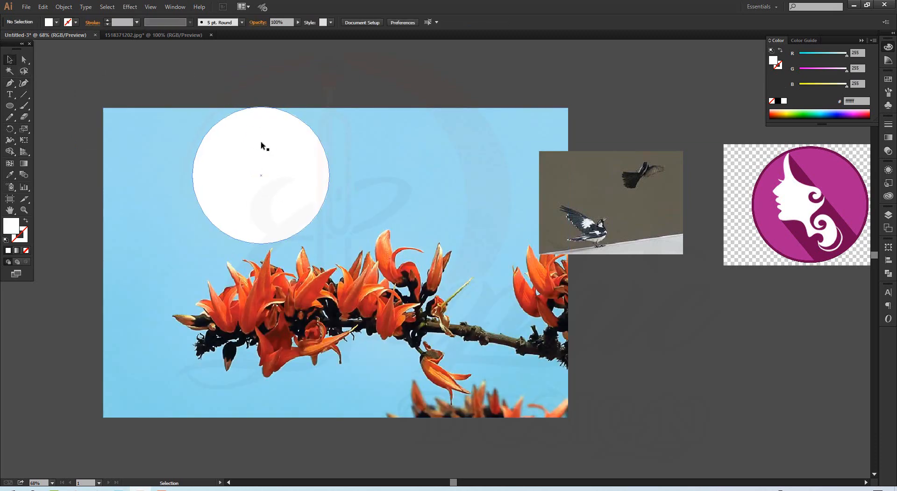
pyautogui.press('Delete')
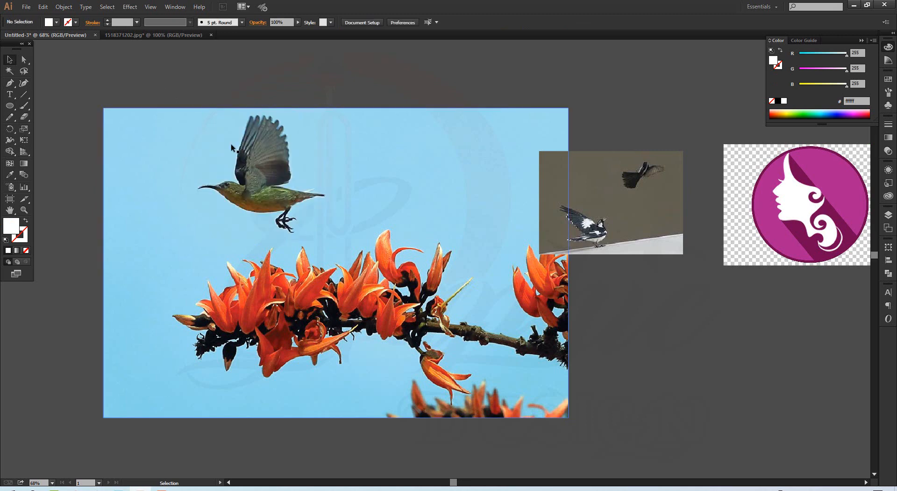
# Start a Pen path at the tip of the flying bird's beak and curve it along the beak's upper edge
pyautogui.press('z')
pyautogui.click(270, 185)
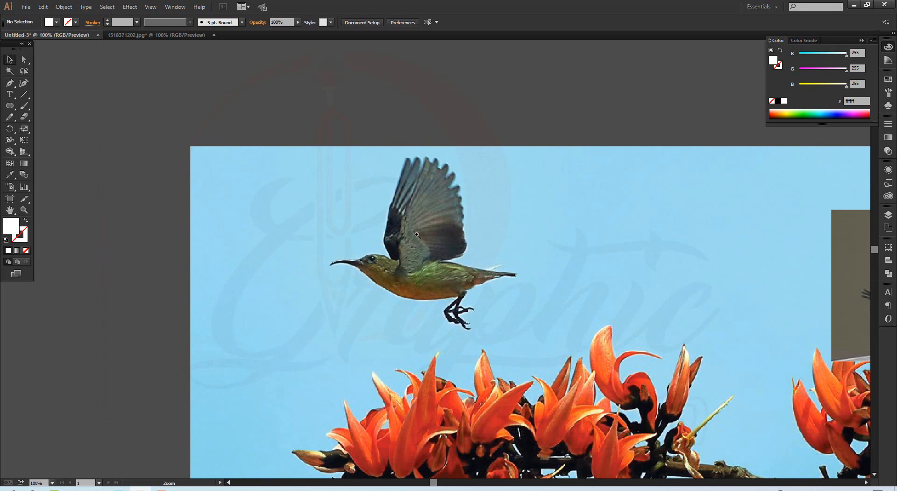
pyautogui.click(426, 248)
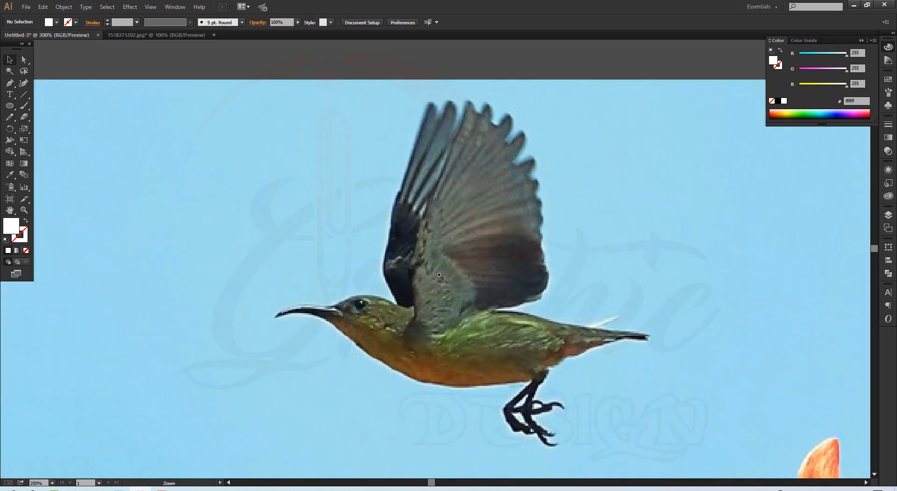
pyautogui.click(439, 275)
pyautogui.moveTo(438, 287); pyautogui.dragTo(362, 200)
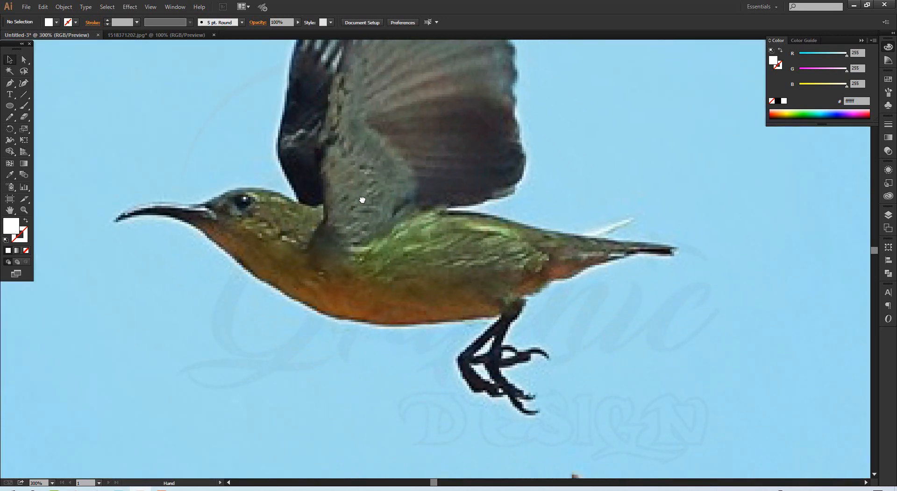
pyautogui.click(9, 83)
pyautogui.click(113, 221)
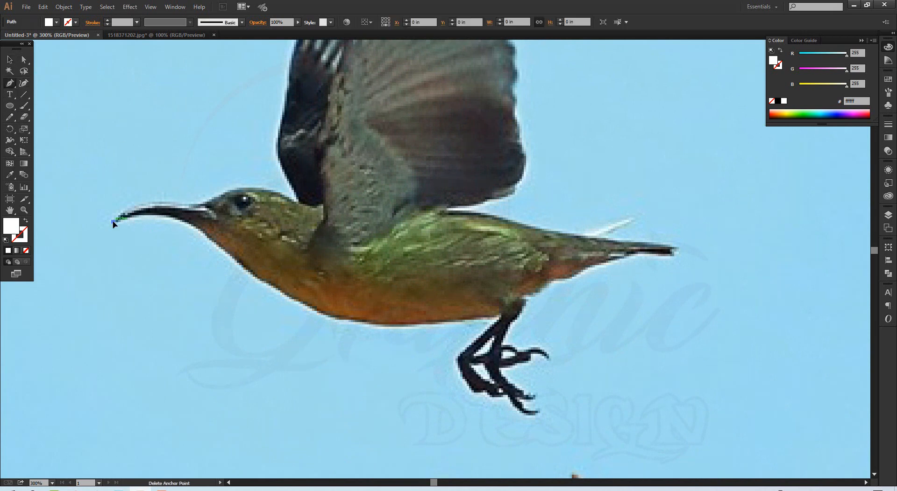
pyautogui.moveTo(199, 204); pyautogui.dragTo(251, 228)
pyautogui.hotkey('ctrl', 'z')
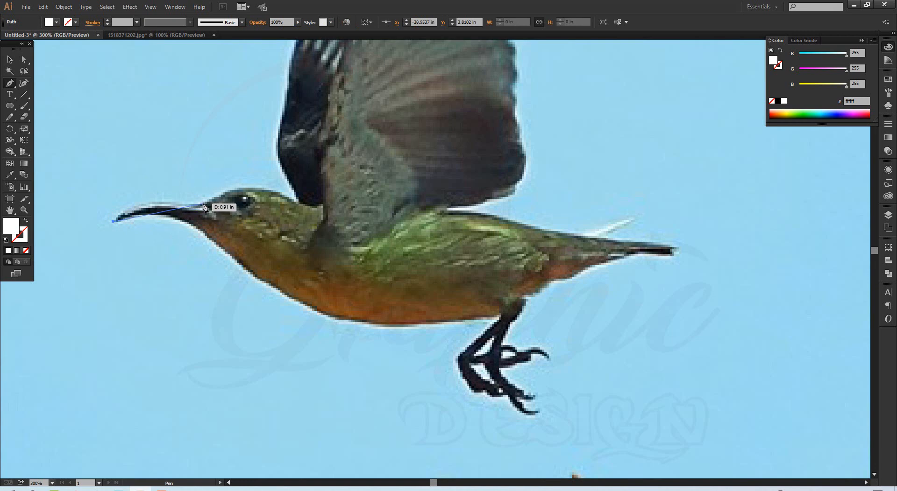
pyautogui.moveTo(204, 206); pyautogui.dragTo(277, 221)
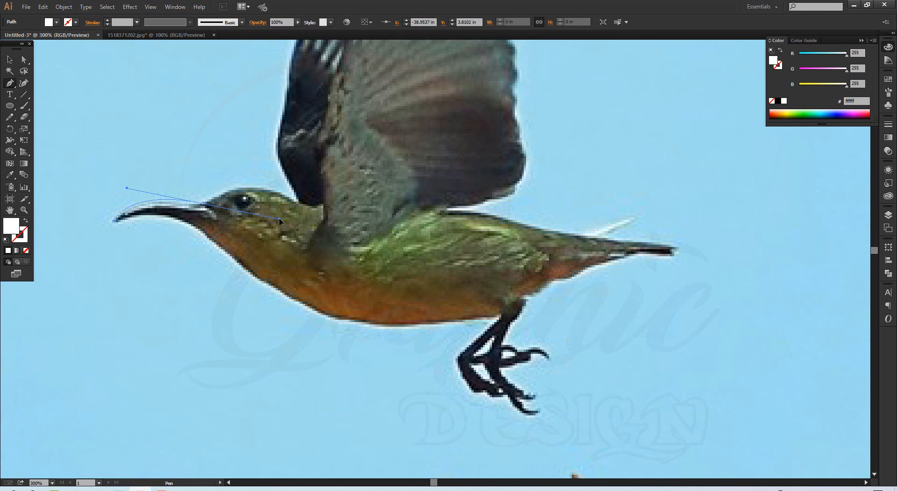
pyautogui.moveTo(286, 221); pyautogui.dragTo(270, 221)
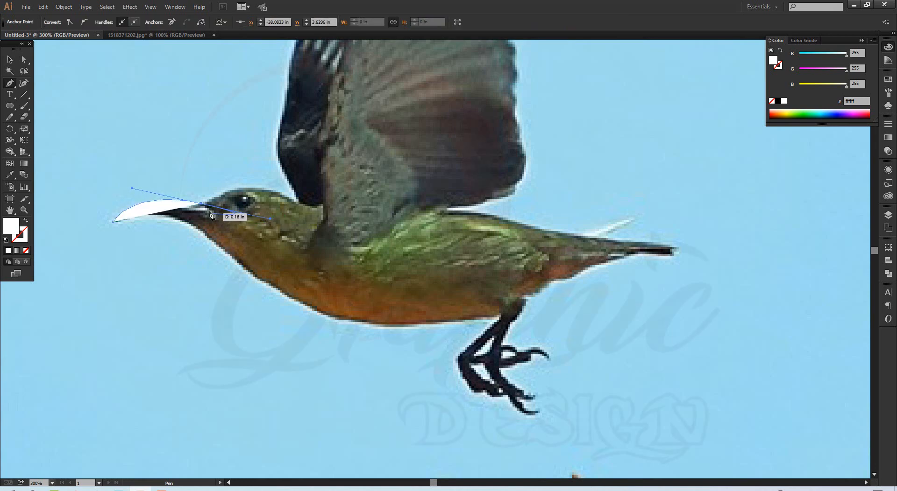
# Swap fill and stroke to give the path a white stroke without fill, and continue it over the head to the wing base
pyautogui.click(26, 223)
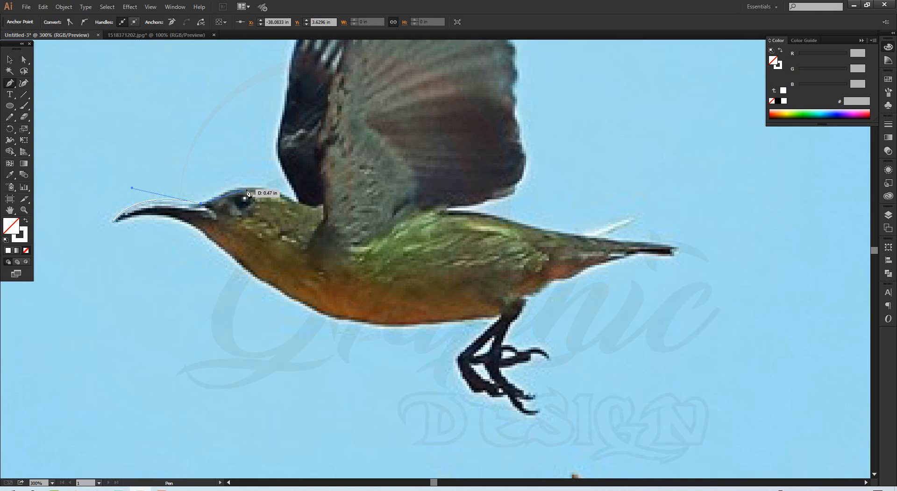
pyautogui.moveTo(248, 188); pyautogui.dragTo(280, 185)
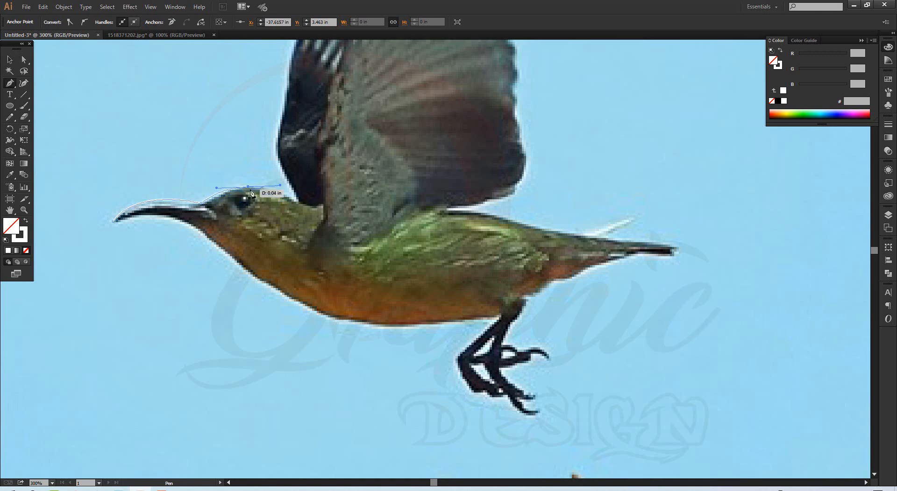
pyautogui.click(298, 202)
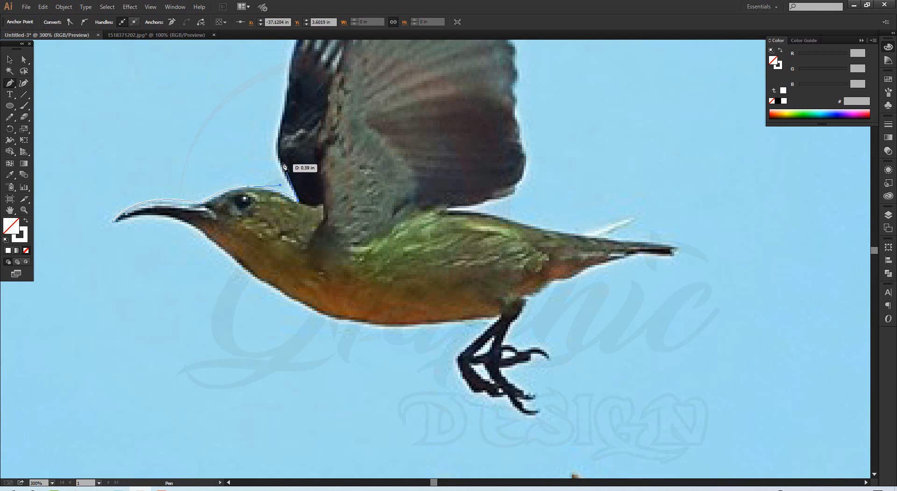
# Trace the front edge of the raised wing with the Pen path, from its base up toward the first feather
pyautogui.moveTo(280, 164); pyautogui.dragTo(279, 151)
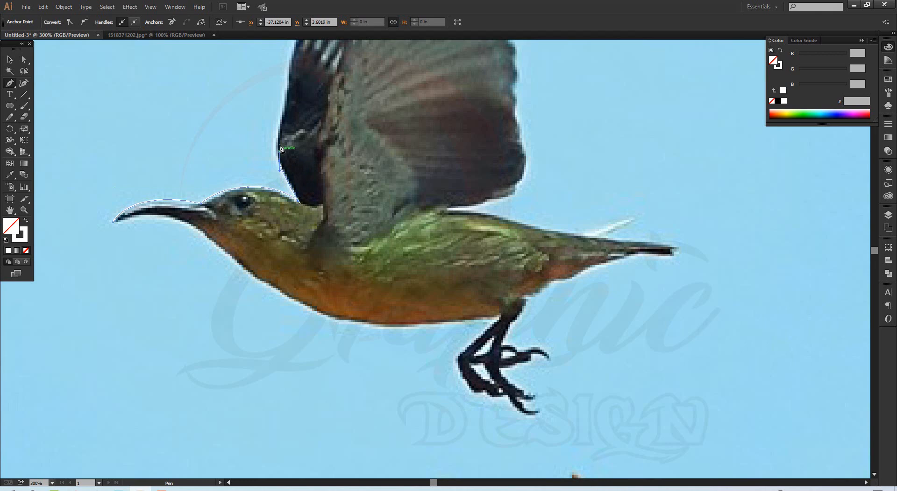
pyautogui.moveTo(282, 107); pyautogui.dragTo(287, 102)
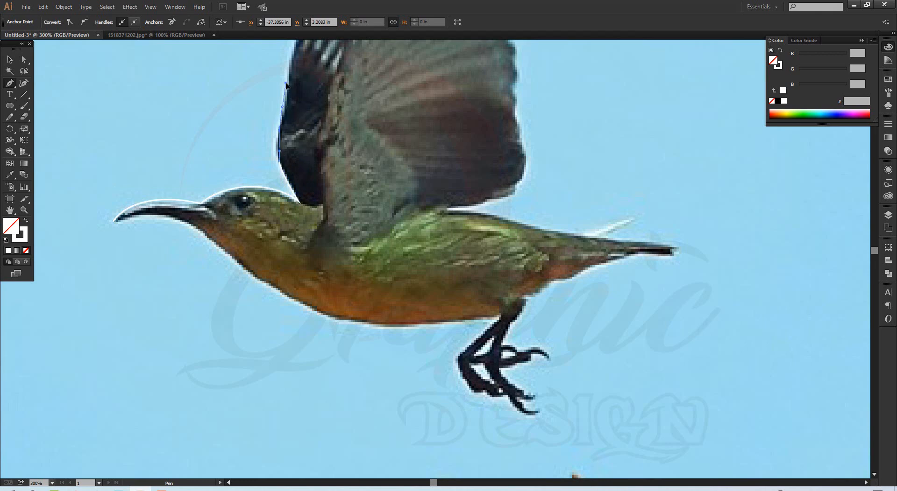
pyautogui.moveTo(286, 83); pyautogui.dragTo(229, 283)
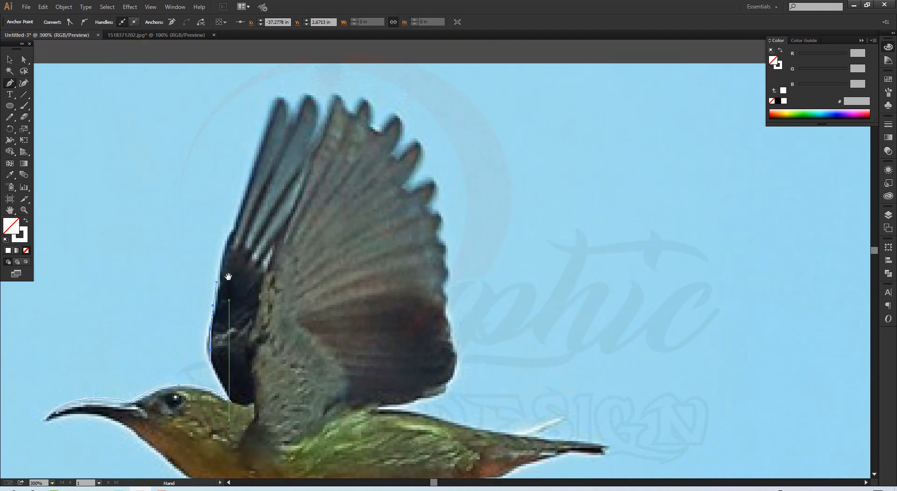
pyautogui.moveTo(232, 232); pyautogui.dragTo(245, 218)
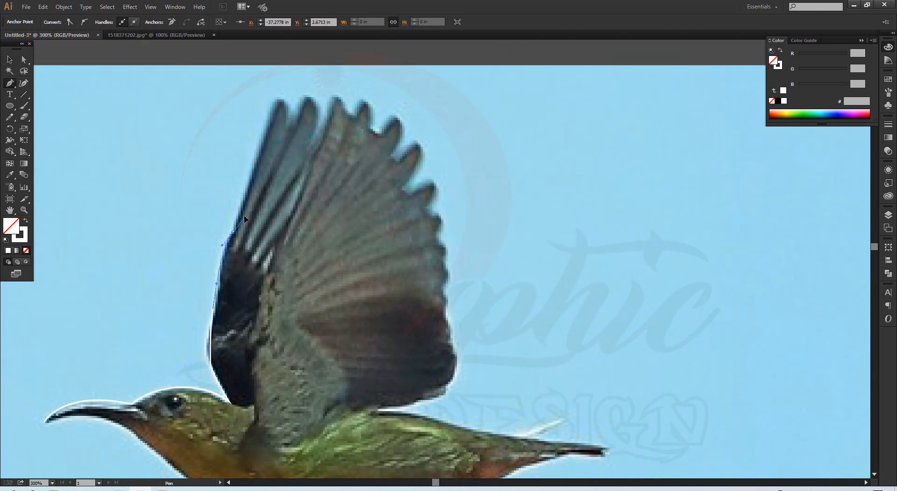
pyautogui.click(244, 210)
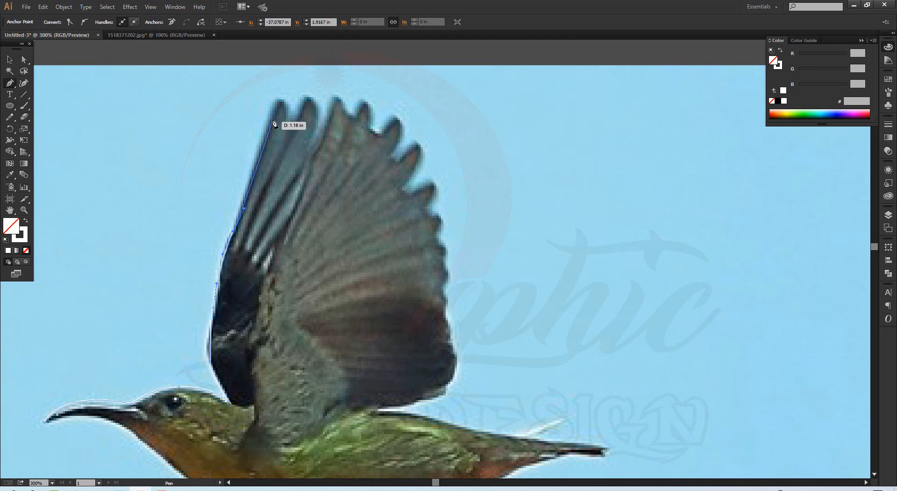
# Continue the Pen path around the first two feather tips of the wing and into the notch after each one
pyautogui.moveTo(270, 115)
pyautogui.mouseDown()
pyautogui.moveTo(290, 112)
pyautogui.moveTo(296, 133)
pyautogui.mouseUp()
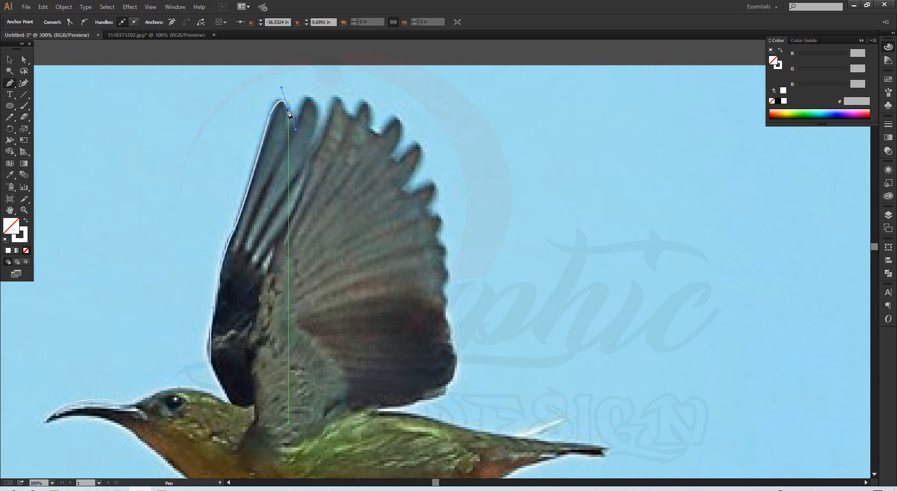
pyautogui.click(289, 110)
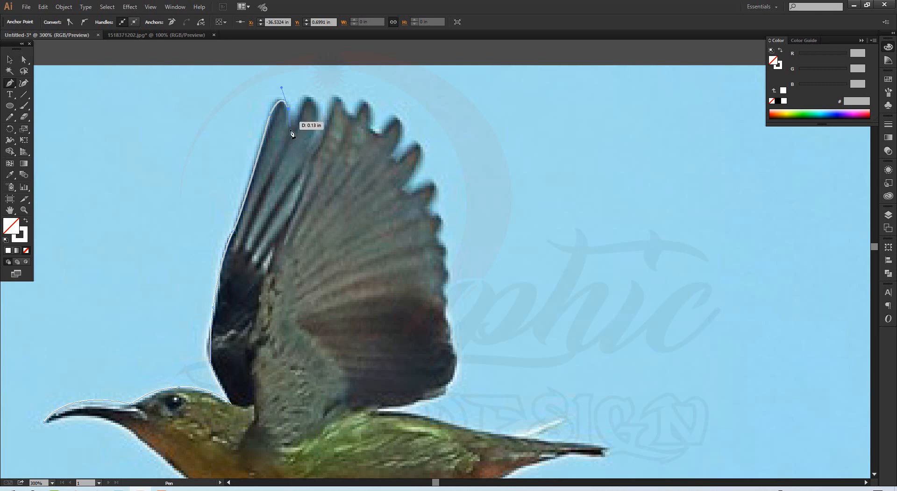
pyautogui.click(288, 126)
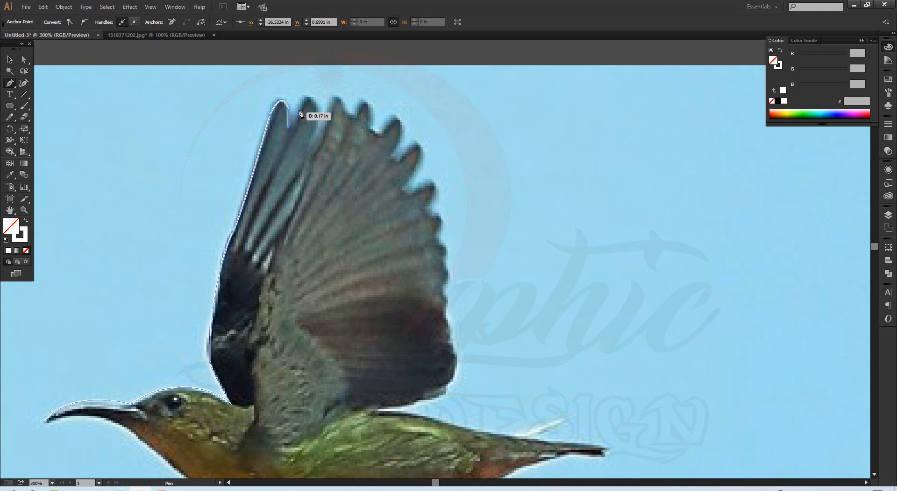
pyautogui.click(315, 128)
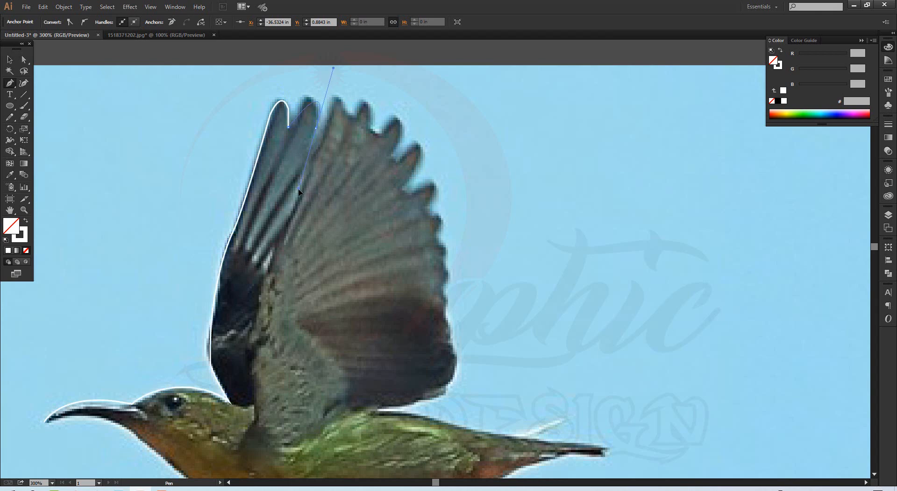
pyautogui.moveTo(308, 201); pyautogui.dragTo(308, 201)
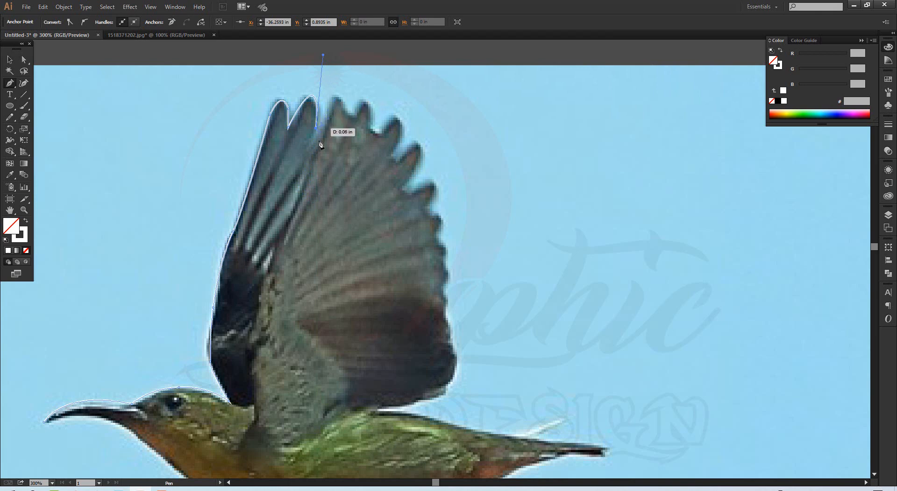
pyautogui.click(318, 142)
# Outline the remaining large feather tips along the top of the wing, following the notches between them
pyautogui.moveTo(349, 113); pyautogui.dragTo(362, 163)
pyautogui.moveTo(370, 126)
pyautogui.mouseDown()
pyautogui.moveTo(363, 177)
pyautogui.moveTo(387, 149)
pyautogui.moveTo(379, 133)
pyautogui.mouseUp()
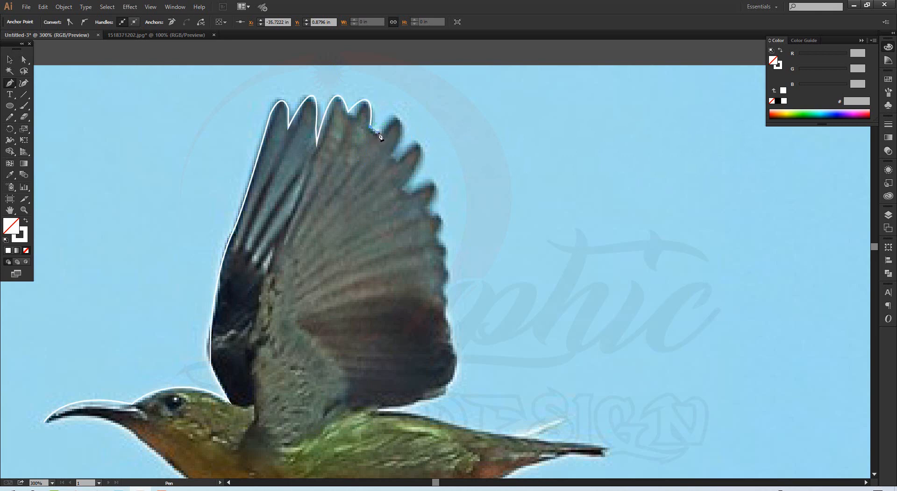
pyautogui.click(377, 132)
pyautogui.moveTo(386, 176); pyautogui.dragTo(383, 195)
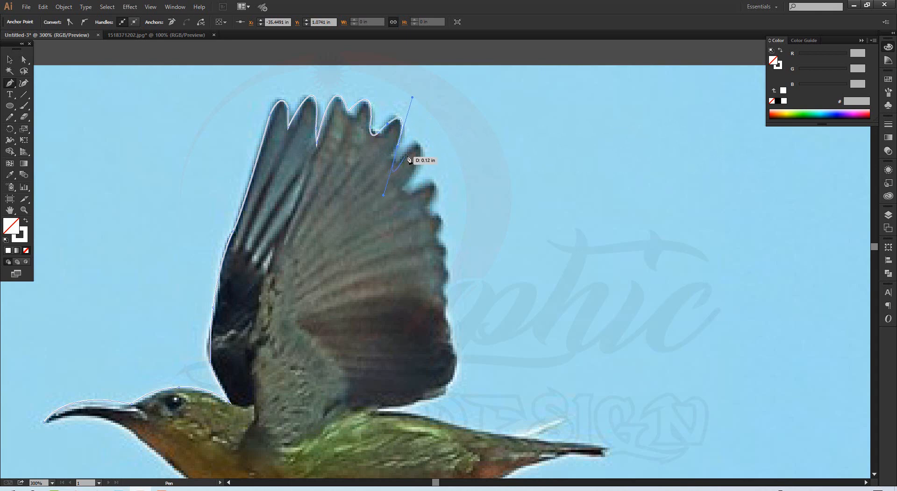
pyautogui.click(411, 149)
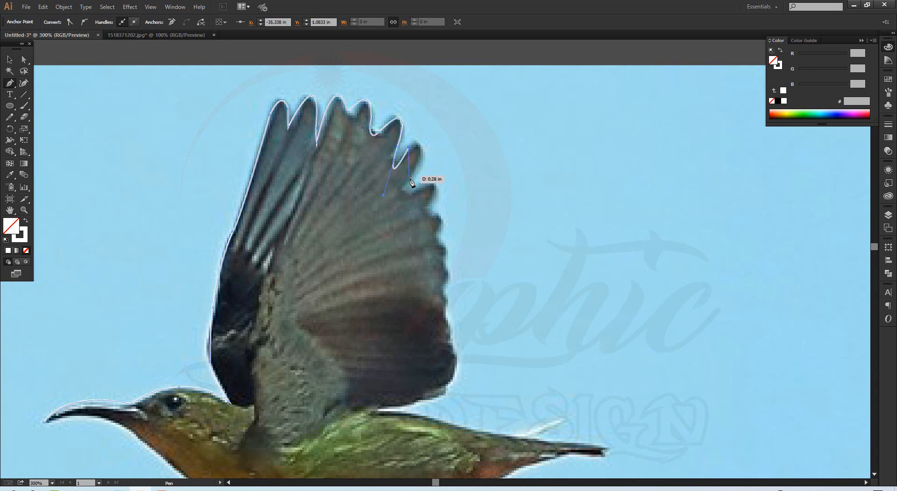
pyautogui.moveTo(381, 239); pyautogui.dragTo(377, 227)
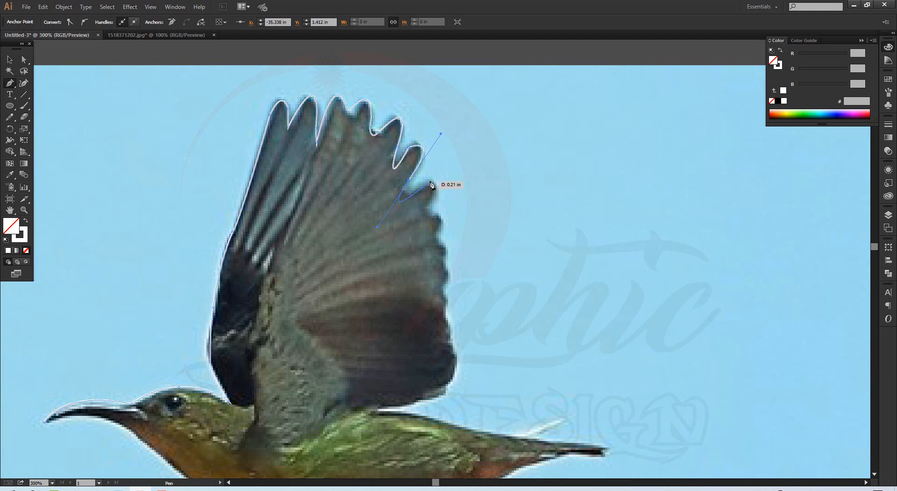
pyautogui.moveTo(430, 182); pyautogui.dragTo(401, 238)
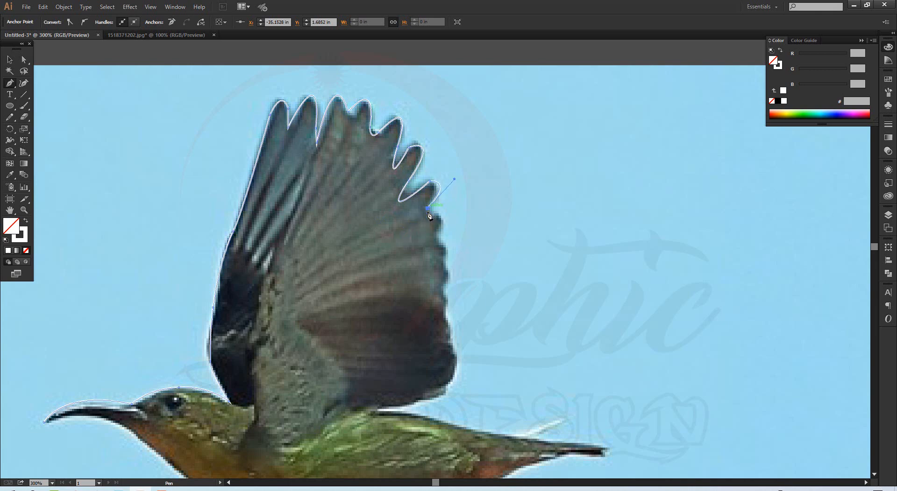
# Trace the wavy rear edge of the wing down to its lower rounded corner
pyautogui.moveTo(437, 233); pyautogui.dragTo(421, 254)
pyautogui.click(448, 269)
pyautogui.moveTo(443, 294); pyautogui.dragTo(429, 306)
pyautogui.click(450, 336)
pyautogui.moveTo(451, 355)
pyautogui.mouseDown()
pyautogui.moveTo(466, 378)
pyautogui.moveTo(448, 387)
pyautogui.mouseUp()
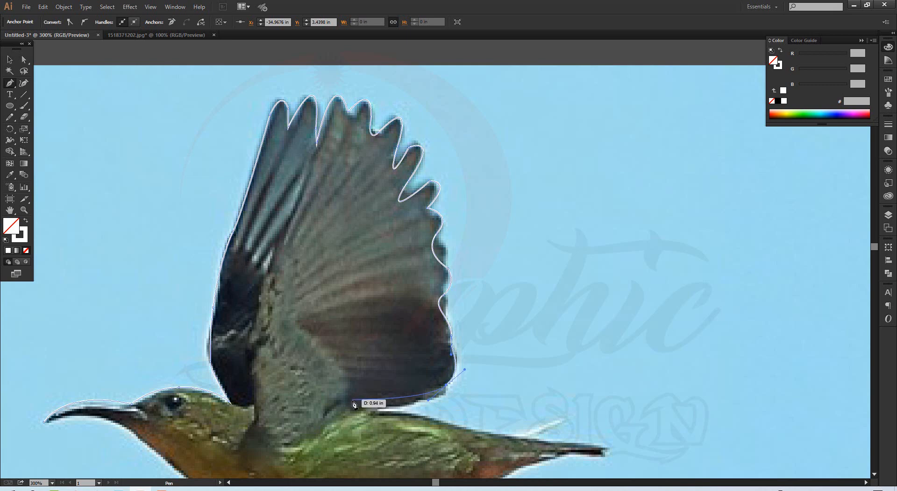
# Carry the path along the wing's lower edge, the bird's back and tail, then under the tail to the legs
pyautogui.moveTo(379, 361); pyautogui.dragTo(455, 250)
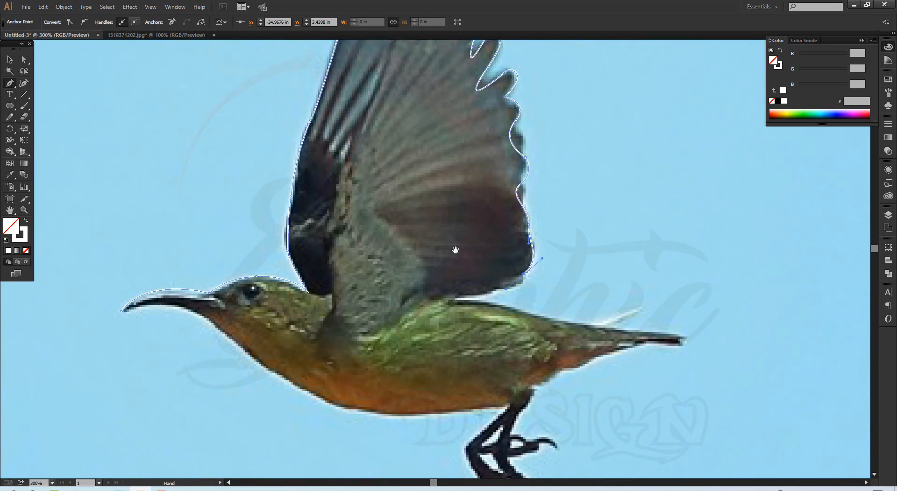
pyautogui.click(451, 297)
pyautogui.moveTo(525, 311)
pyautogui.mouseDown()
pyautogui.moveTo(547, 326)
pyautogui.moveTo(605, 326)
pyautogui.moveTo(646, 304)
pyautogui.moveTo(664, 341)
pyautogui.moveTo(681, 336)
pyautogui.moveTo(682, 348)
pyautogui.moveTo(665, 352)
pyautogui.mouseUp()
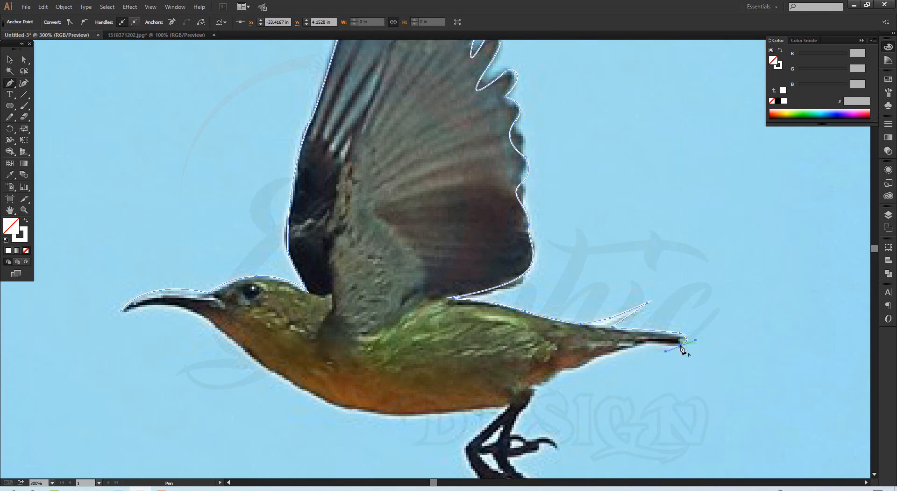
pyautogui.moveTo(636, 346)
pyautogui.mouseDown()
pyautogui.moveTo(568, 378)
pyautogui.moveTo(589, 365)
pyautogui.moveTo(554, 375)
pyautogui.moveTo(535, 393)
pyautogui.mouseUp()
# Trace the bird's rear leg downward and outline its upper toe and claw with the Pen path
pyautogui.moveTo(464, 369); pyautogui.dragTo(475, 205)
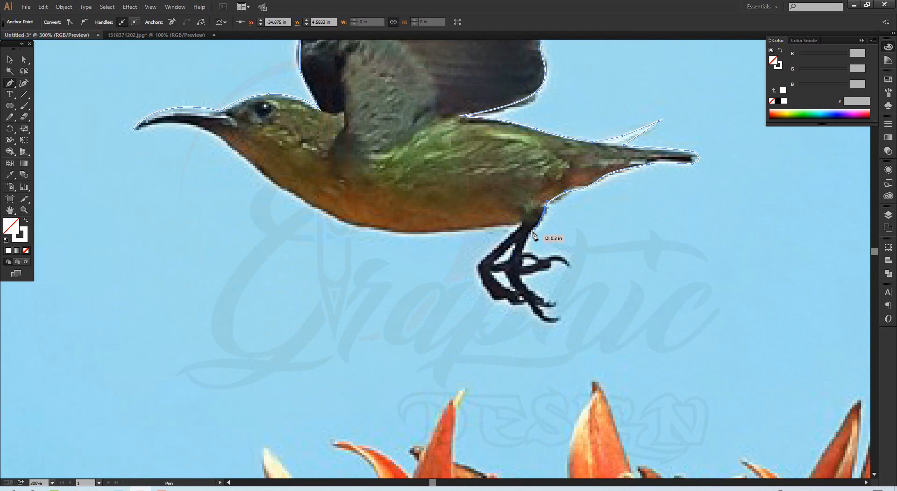
pyautogui.moveTo(532, 230); pyautogui.dragTo(521, 235)
pyautogui.click(522, 252)
pyautogui.moveTo(537, 257); pyautogui.dragTo(539, 260)
pyautogui.click(554, 255)
pyautogui.moveTo(569, 266); pyautogui.dragTo(545, 270)
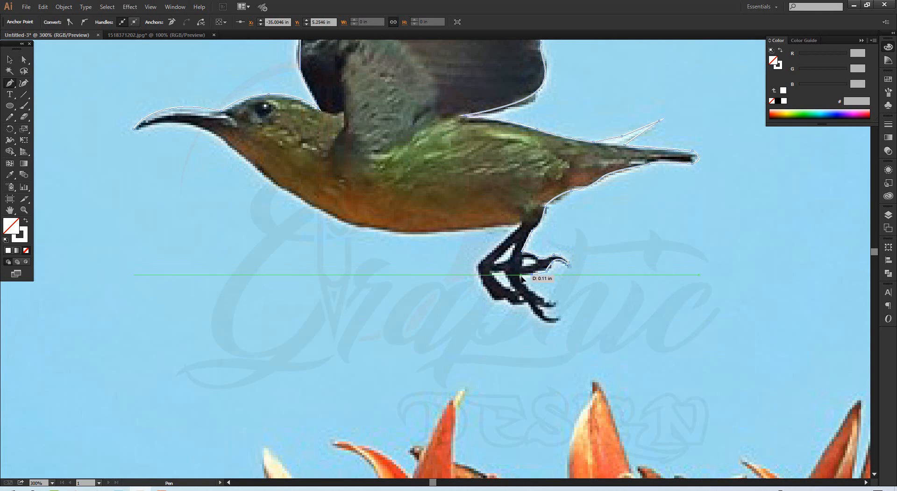
# Outline the lower toes and claws, and bring the path back along the underside of the foot to the front leg joint
pyautogui.moveTo(521, 276); pyautogui.dragTo(578, 318)
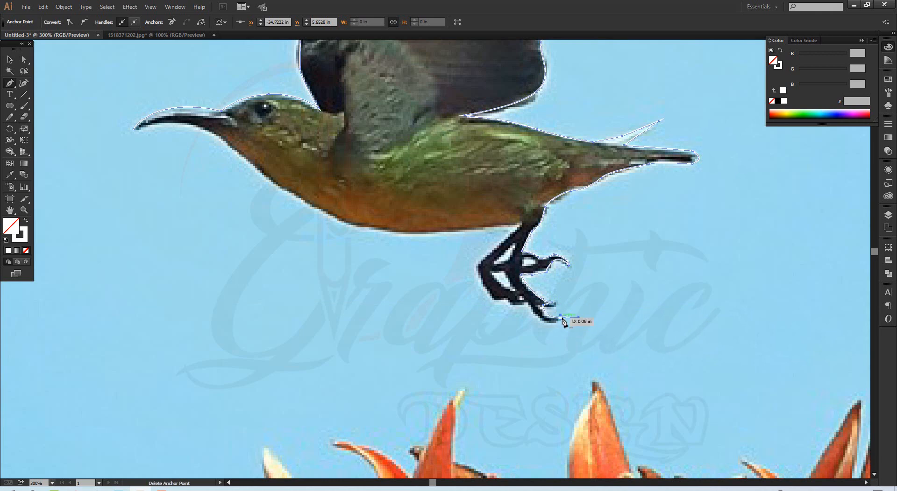
pyautogui.press('ctrl')
pyautogui.moveTo(531, 309); pyautogui.dragTo(523, 299)
pyautogui.click(522, 301)
pyautogui.click(505, 299)
pyautogui.click(490, 298)
pyautogui.click(477, 269)
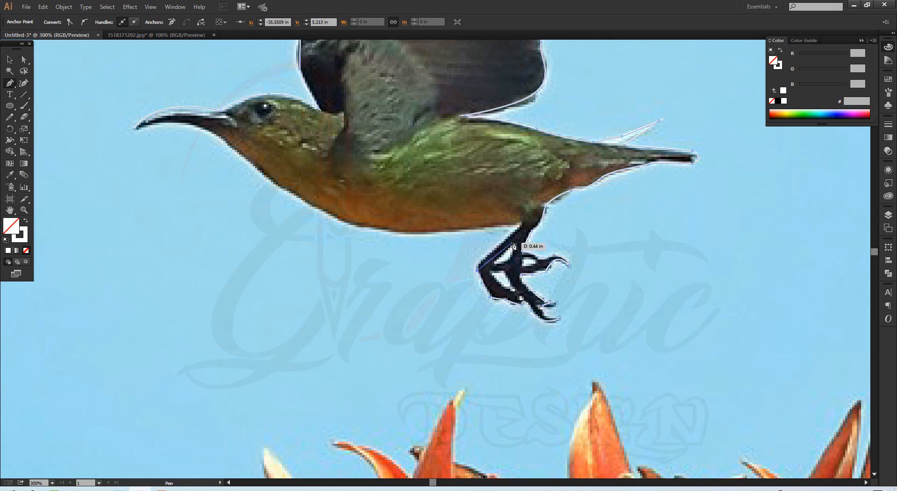
# Trace the belly, throat and underside of the beak with curved segments and close the path at the beak tip
pyautogui.click(521, 226)
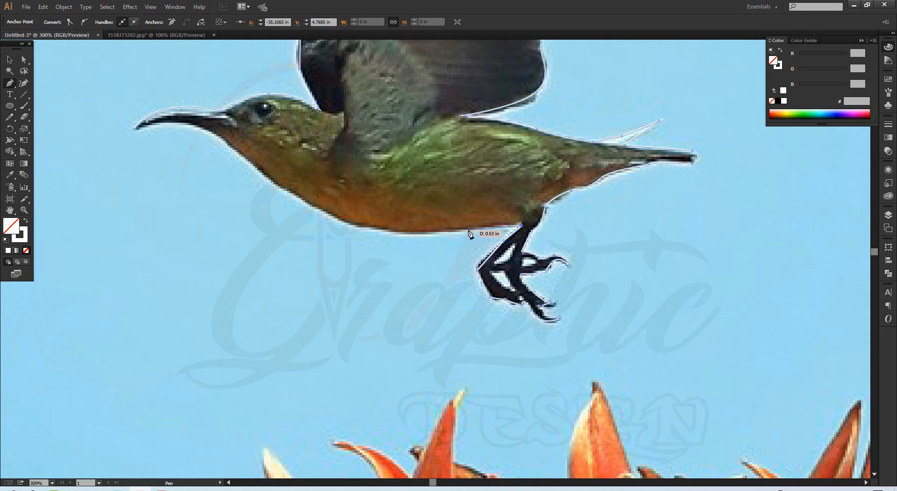
pyautogui.moveTo(459, 233); pyautogui.dragTo(430, 235)
pyautogui.moveTo(364, 227); pyautogui.dragTo(352, 224)
pyautogui.moveTo(287, 197); pyautogui.dragTo(261, 175)
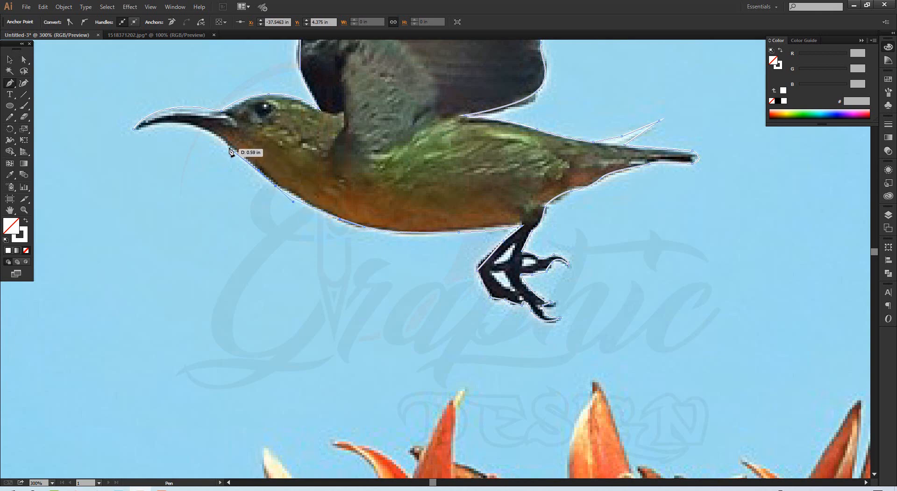
pyautogui.moveTo(228, 145); pyautogui.dragTo(135, 135)
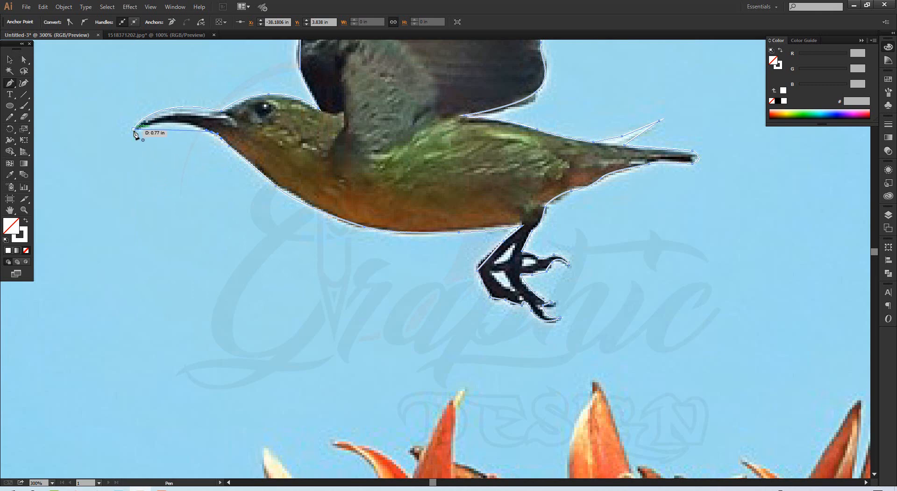
pyautogui.moveTo(135, 134); pyautogui.dragTo(134, 135)
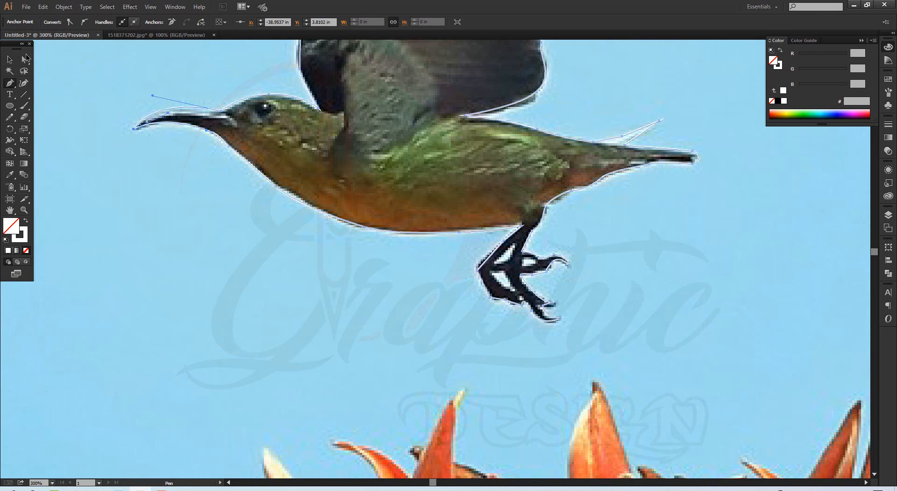
# Duplicate the finished bird outline and place the copy clear of the bird, on the blue sky beside its tail
pyautogui.click(10, 61)
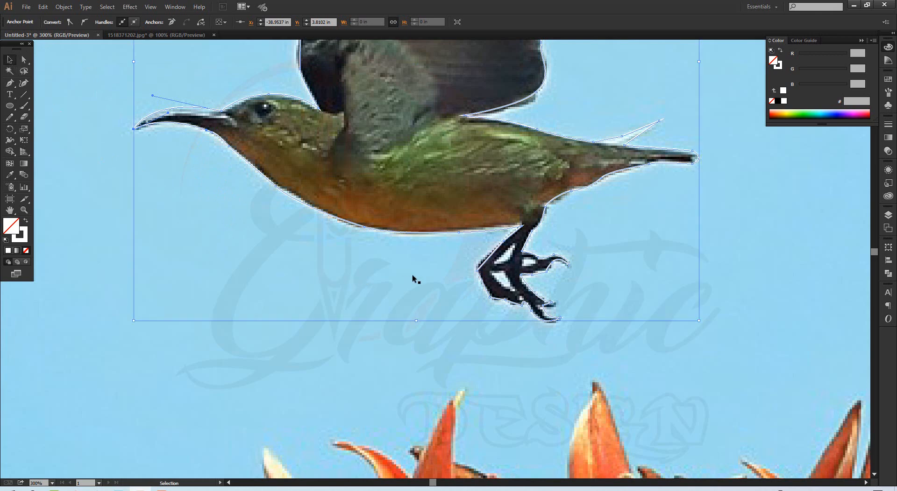
pyautogui.moveTo(435, 249); pyautogui.dragTo(329, 404)
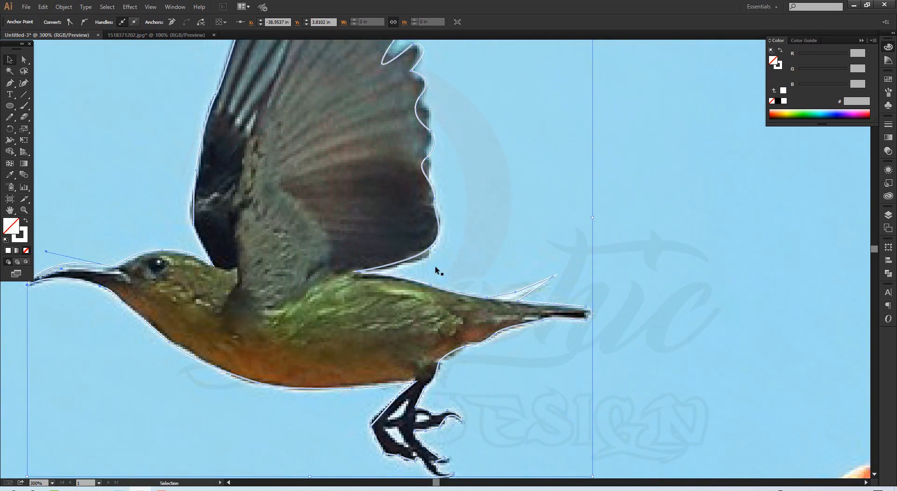
pyautogui.moveTo(408, 261); pyautogui.dragTo(826, 239)
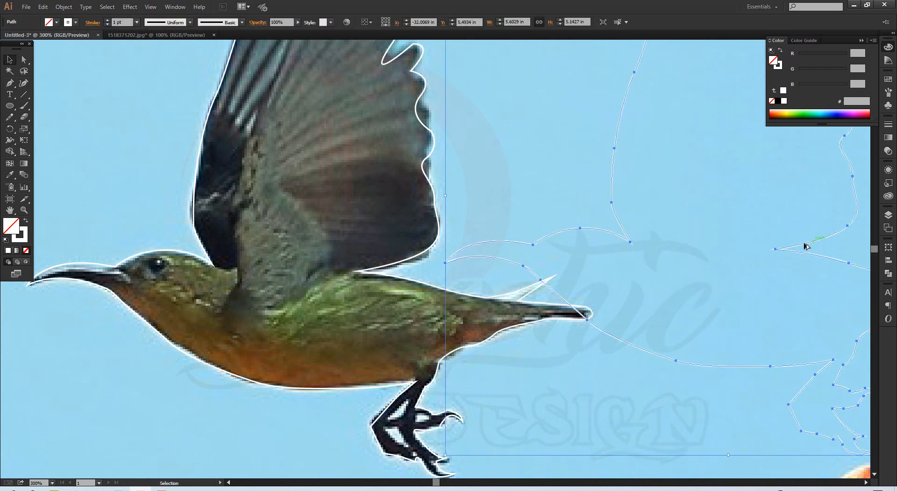
pyautogui.moveTo(541, 243); pyautogui.dragTo(754, 239)
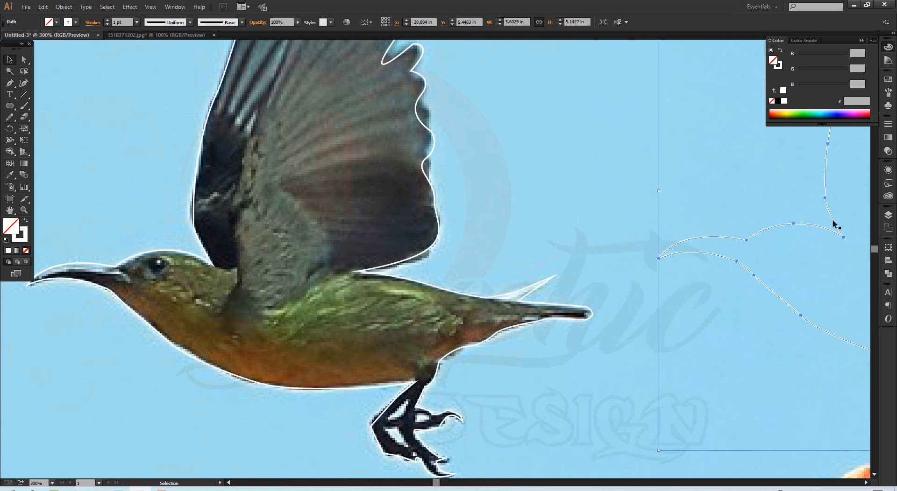
# Clip the photo with the outline around the bird using Make Clipping Mask, and move the cut-out bird away from the spare outline
pyautogui.keyDown('ctrl'); pyautogui.keyDown('alt'); pyautogui.click(163, 154); pyautogui.keyUp('alt'); pyautogui.keyUp('ctrl')
pyautogui.keyDown('ctrl'); pyautogui.keyDown('alt'); pyautogui.click(162, 154); pyautogui.keyUp('alt'); pyautogui.keyUp('ctrl')
pyautogui.keyDown('ctrl'); pyautogui.keyDown('alt'); pyautogui.click(163, 155); pyautogui.keyUp('alt'); pyautogui.keyUp('ctrl')
pyautogui.moveTo(602, 357); pyautogui.dragTo(278, 273)
pyautogui.moveTo(451, 368); pyautogui.dragTo(373, 244)
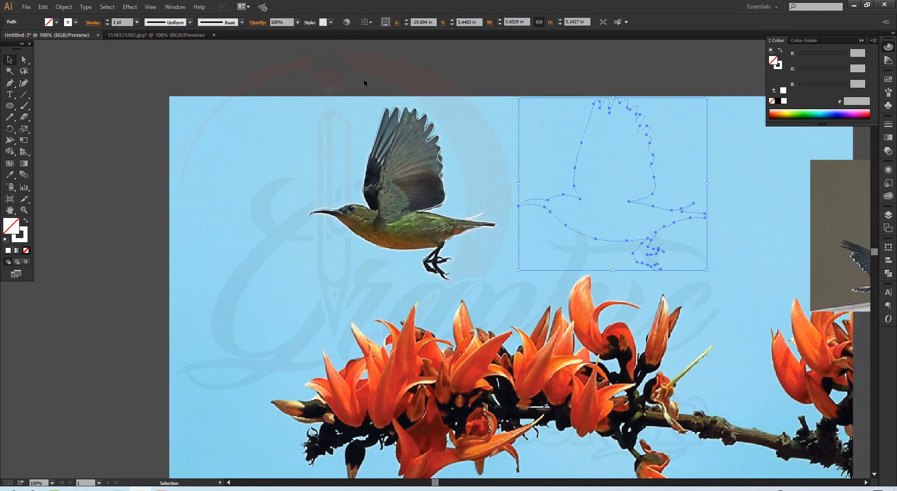
pyautogui.moveTo(388, 114); pyautogui.dragTo(409, 149)
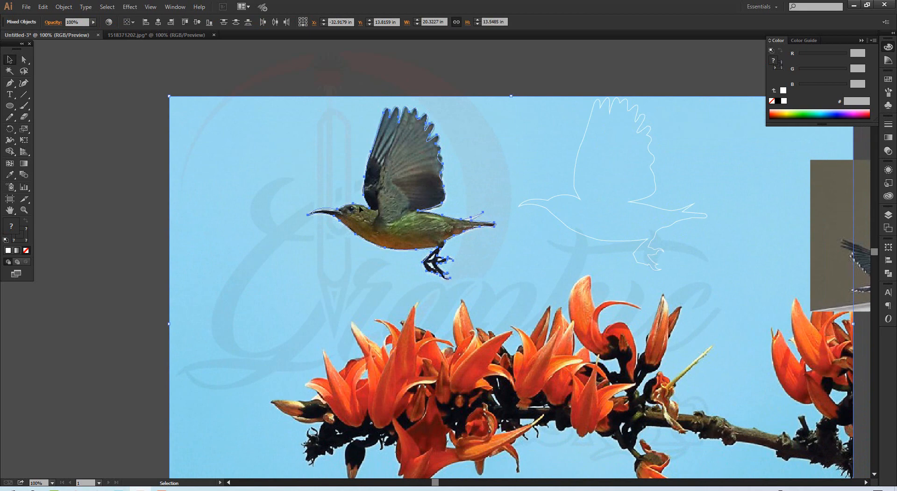
pyautogui.click(131, 181)
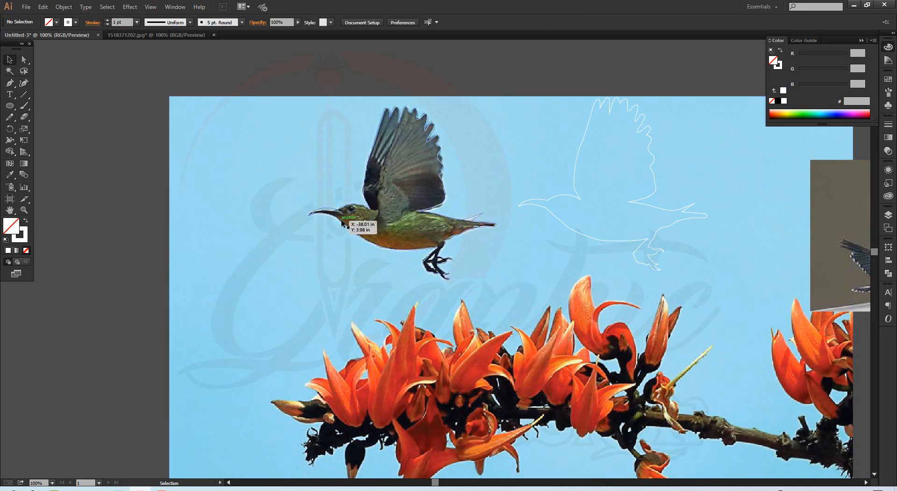
pyautogui.moveTo(373, 74); pyautogui.dragTo(406, 140)
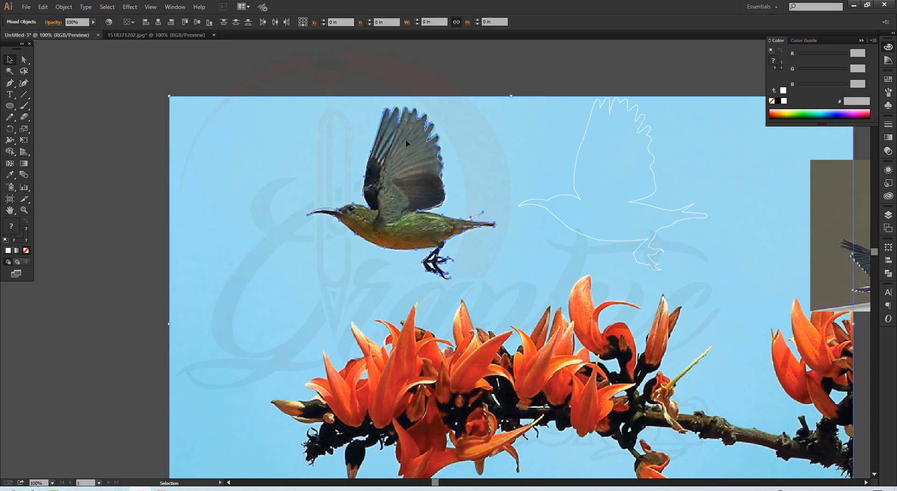
pyautogui.rightClick(389, 151)
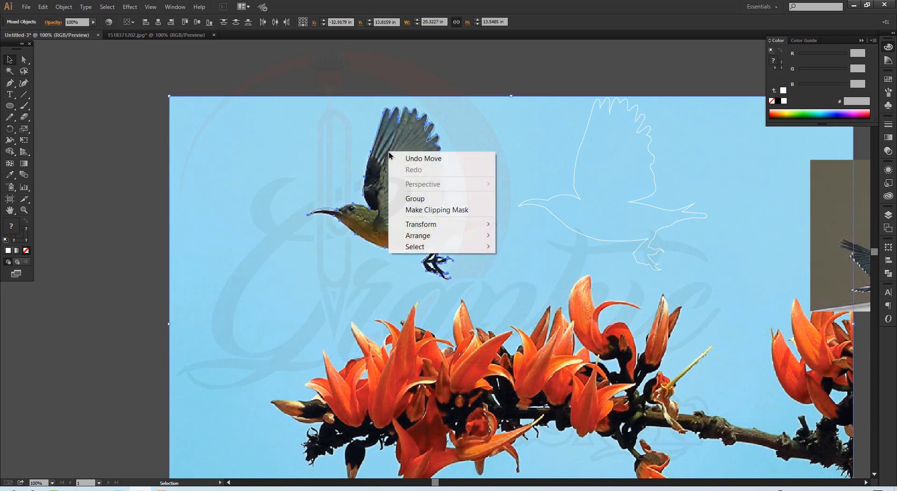
pyautogui.click(432, 211)
pyautogui.moveTo(410, 208); pyautogui.dragTo(245, 240)
pyautogui.click(309, 338)
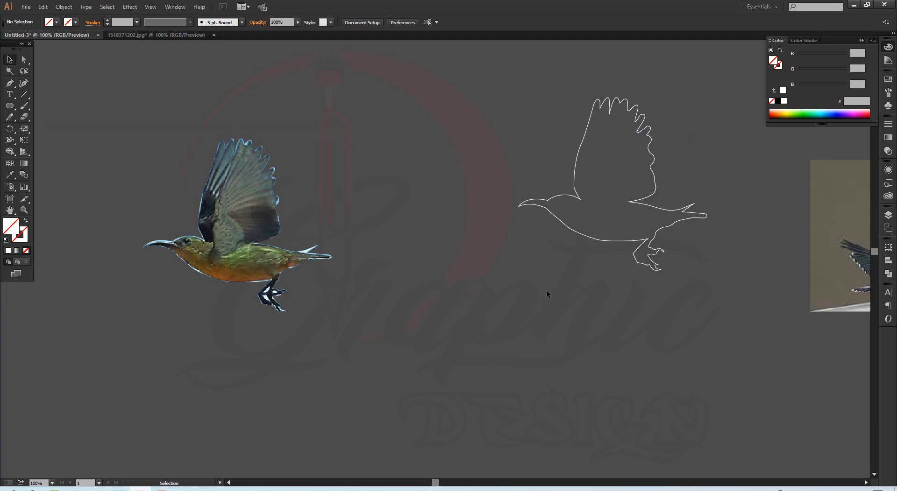
# Move the spare bird outline to the empty area near the magpie photo and swap its fill and stroke for a solid white silhouette
pyautogui.moveTo(546, 294); pyautogui.dragTo(298, 333)
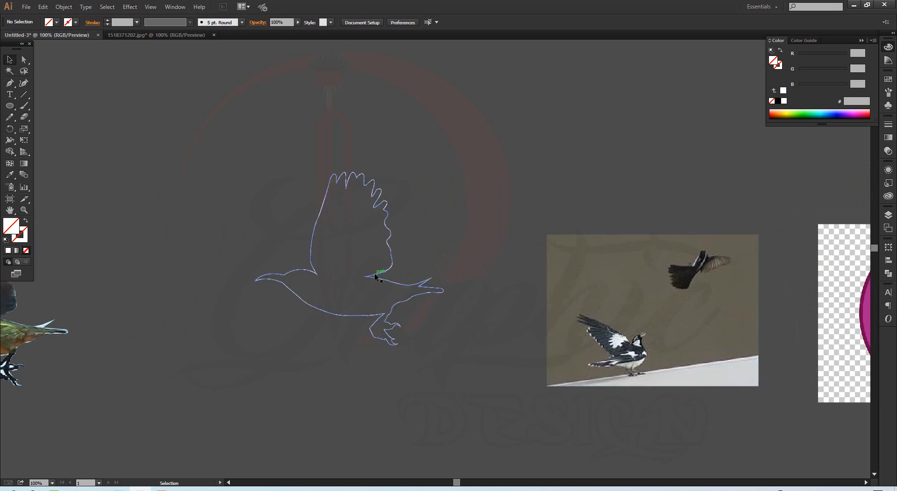
pyautogui.moveTo(375, 276); pyautogui.dragTo(455, 173)
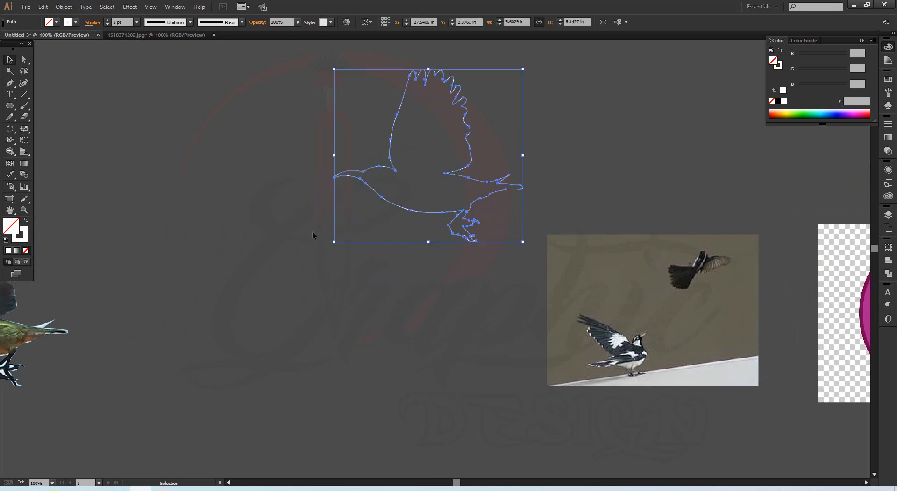
pyautogui.click(290, 161)
pyautogui.moveTo(404, 189); pyautogui.dragTo(405, 189)
pyautogui.click(25, 221)
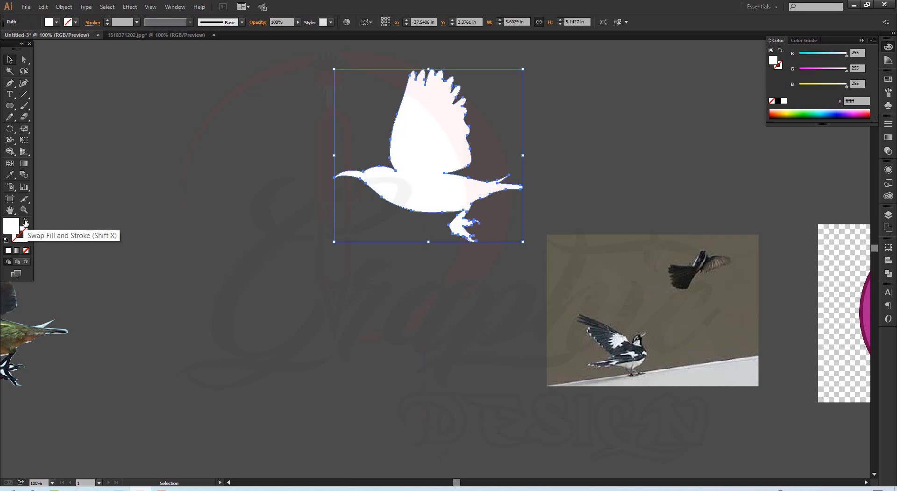
pyautogui.click(218, 267)
# Draw an ellipse about 0.18 by 0.19 in as the eye on the silhouette's head and fill it with black
pyautogui.click(9, 106)
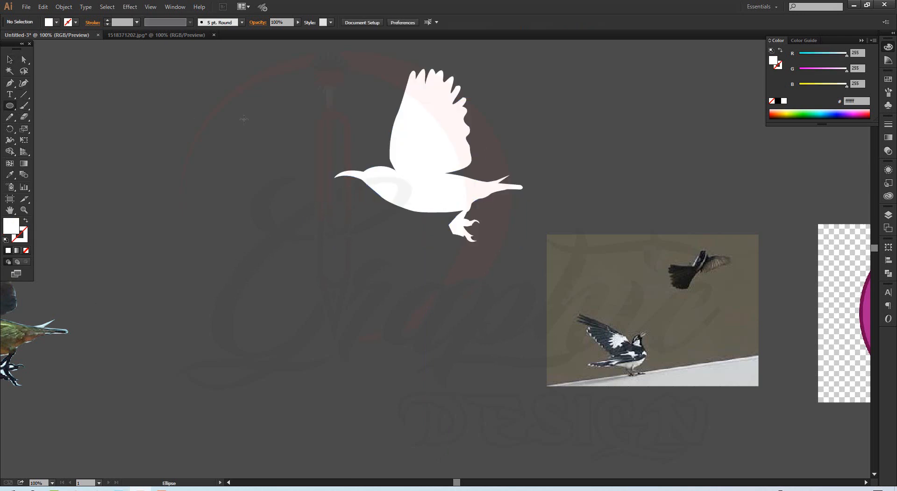
pyautogui.moveTo(375, 172); pyautogui.dragTo(381, 177)
pyautogui.click(56, 22)
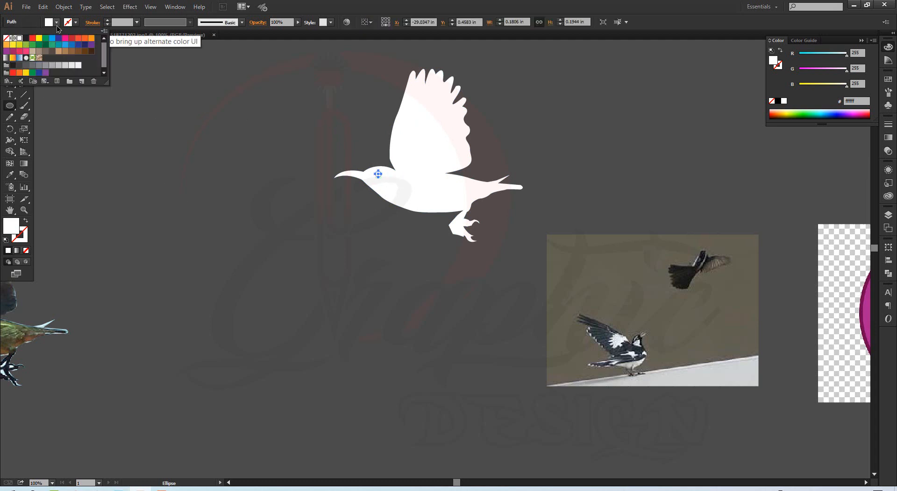
pyautogui.click(27, 40)
pyautogui.press('Escape')
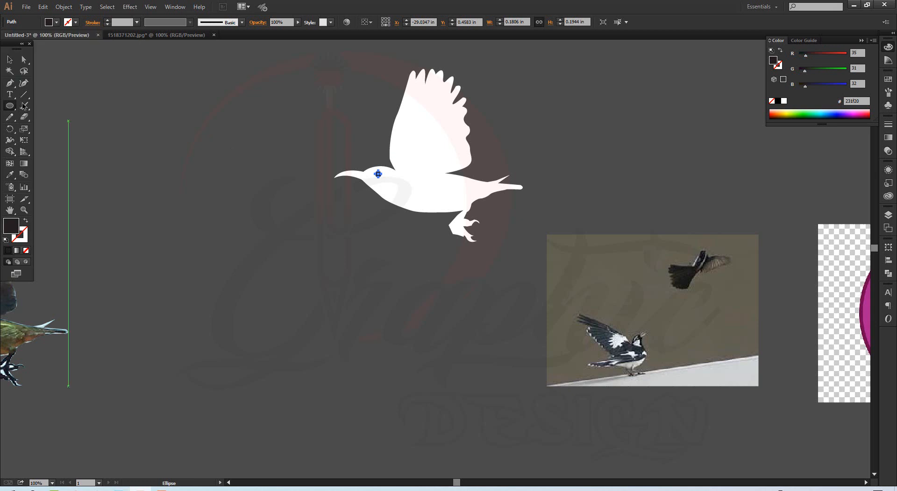
pyautogui.press('v')
pyautogui.click(315, 229)
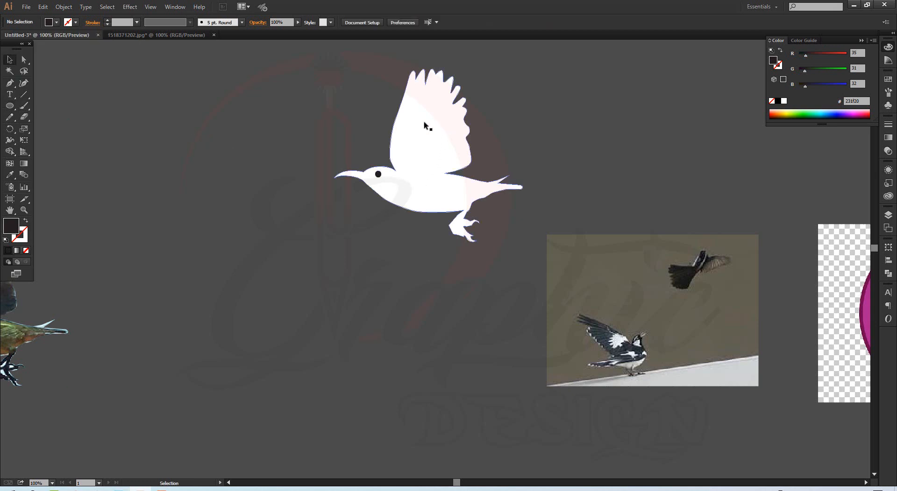
# Shift the white silhouette together with its eye, and move the silhouette alone to above the magpie photo
pyautogui.click(435, 203)
pyautogui.moveTo(438, 204); pyautogui.dragTo(374, 223)
pyautogui.click(186, 193)
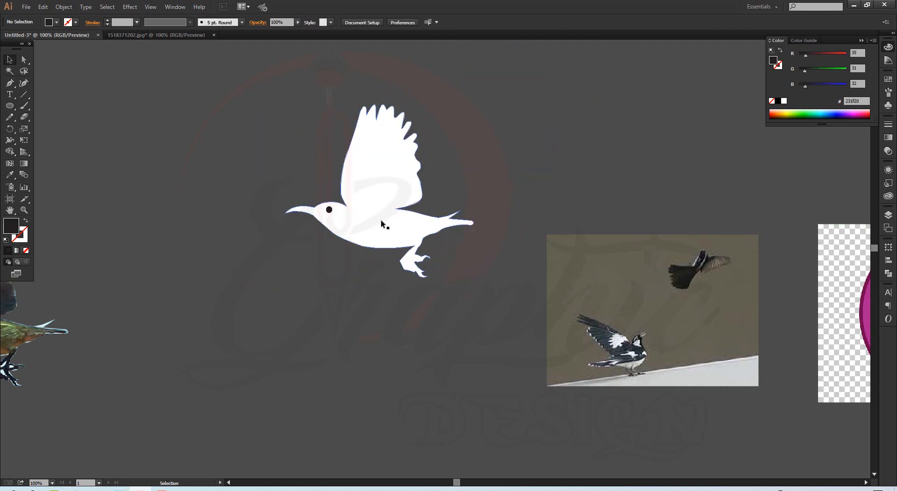
pyautogui.moveTo(368, 233); pyautogui.dragTo(622, 134)
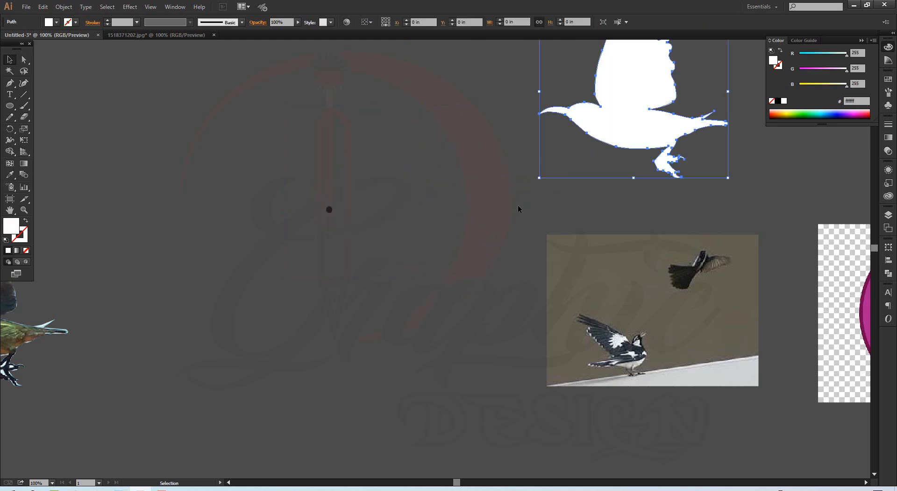
# Move the clipped colour bird up and to the right, closer to the black eye dot
pyautogui.press('space')
pyautogui.moveTo(407, 309); pyautogui.dragTo(704, 284)
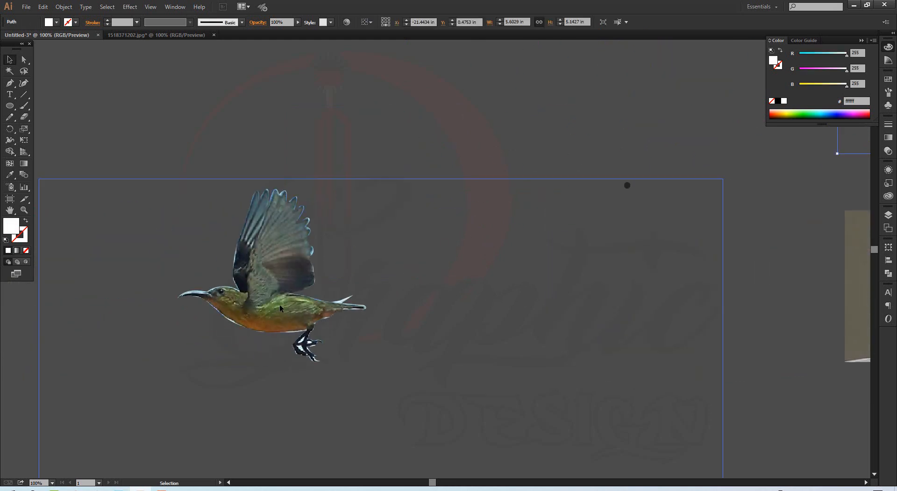
pyautogui.moveTo(254, 296); pyautogui.dragTo(380, 232)
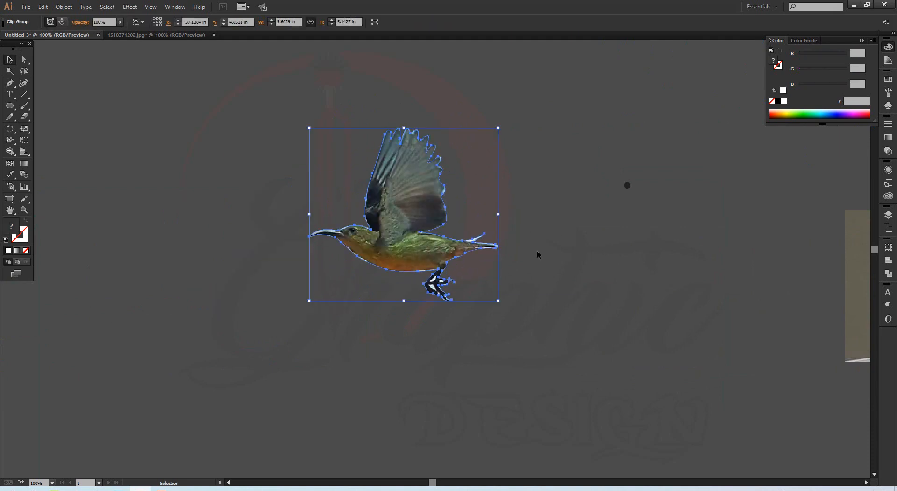
pyautogui.press('space')
pyautogui.moveTo(546, 242); pyautogui.dragTo(342, 337)
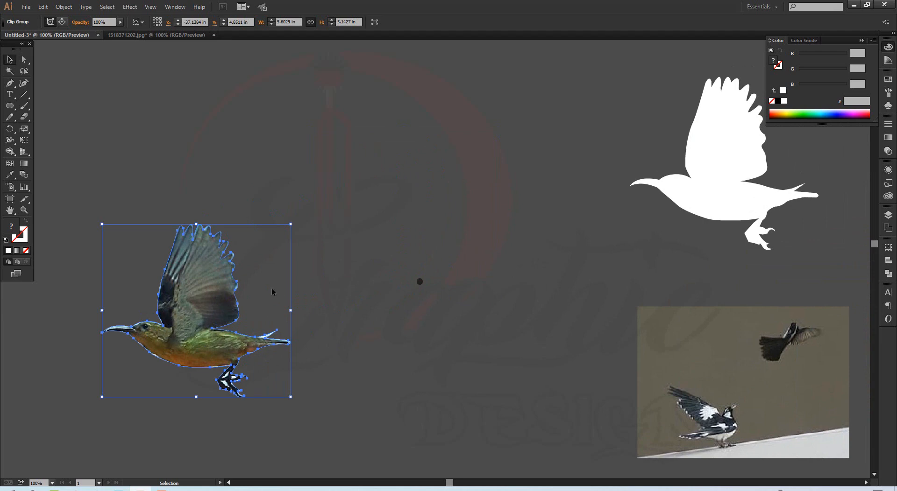
# Draw a white circle about 4.67 in across over the magenta badge of the woman's-face logo image
pyautogui.click(482, 347)
pyautogui.press('space')
pyautogui.moveTo(581, 304); pyautogui.dragTo(280, 352)
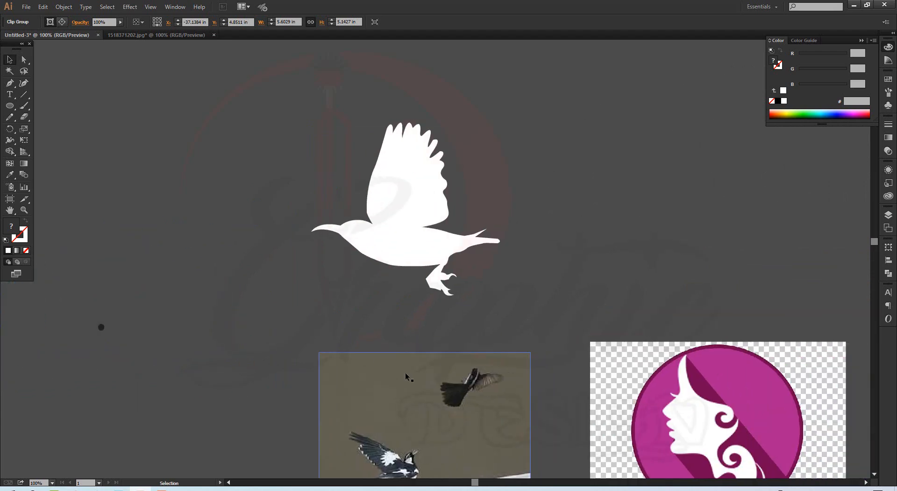
pyautogui.press('space')
pyautogui.moveTo(442, 378); pyautogui.dragTo(331, 254)
pyautogui.moveTo(519, 291); pyautogui.dragTo(344, 320)
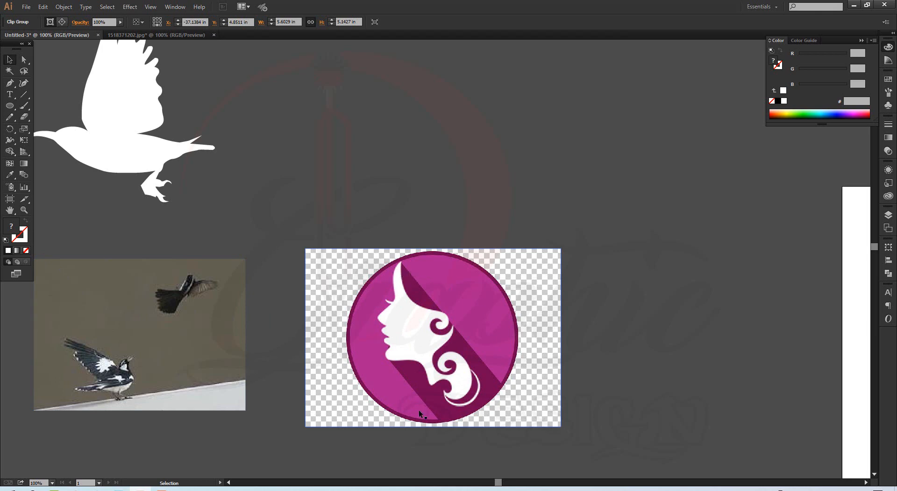
pyautogui.click(10, 106)
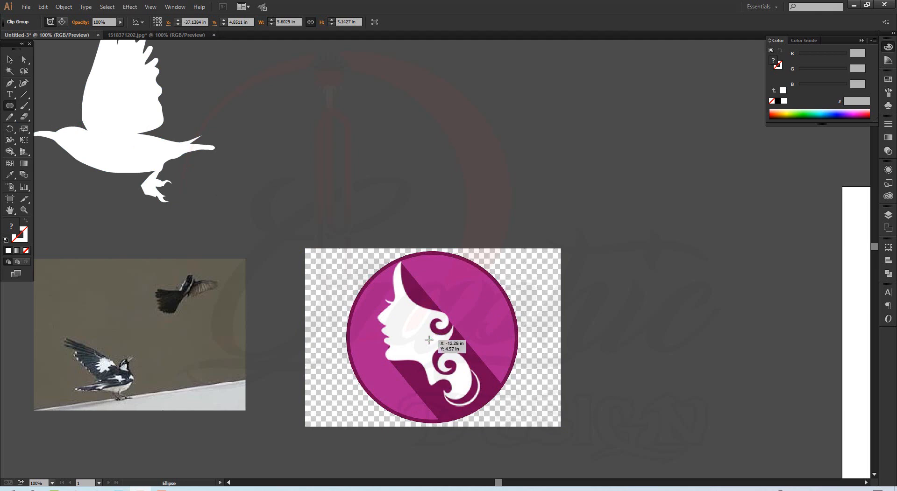
pyautogui.moveTo(431, 342); pyautogui.dragTo(507, 405)
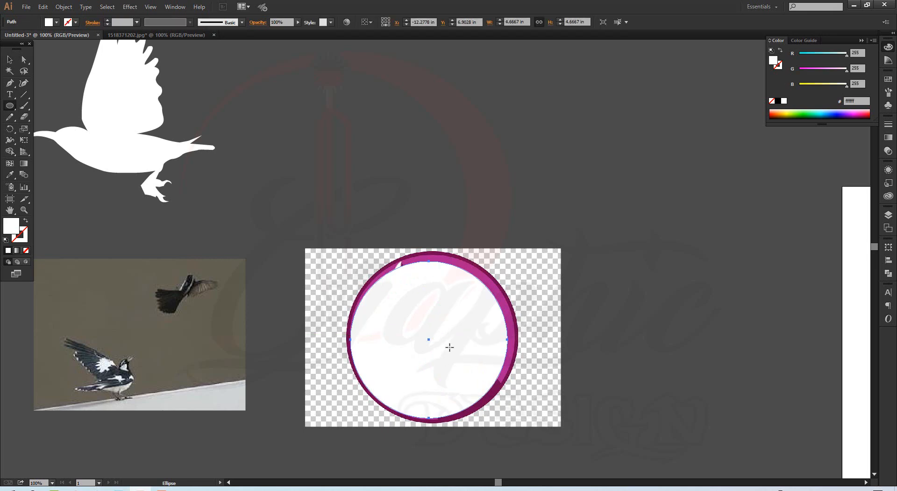
# Select the circle with the logo image beneath it and make a clipping mask to cut away the checkered background
pyautogui.press('v')
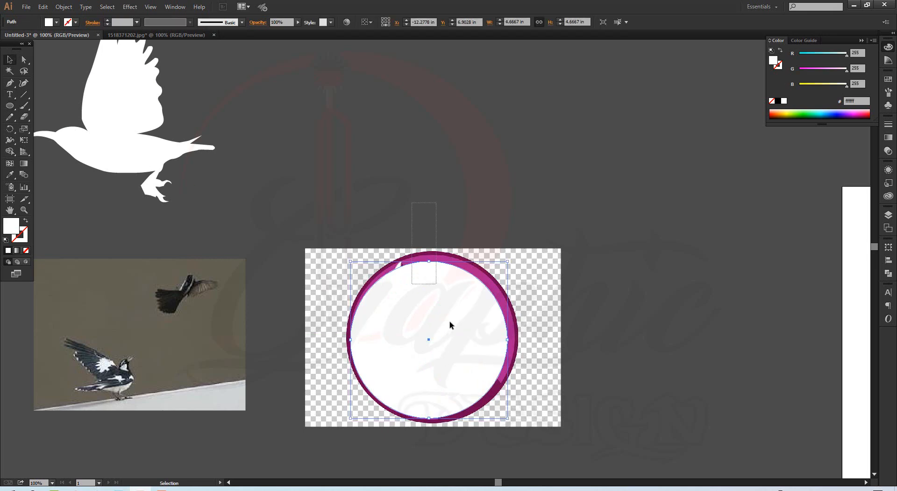
pyautogui.moveTo(450, 322); pyautogui.dragTo(452, 314)
pyautogui.rightClick(451, 314)
pyautogui.click(497, 374)
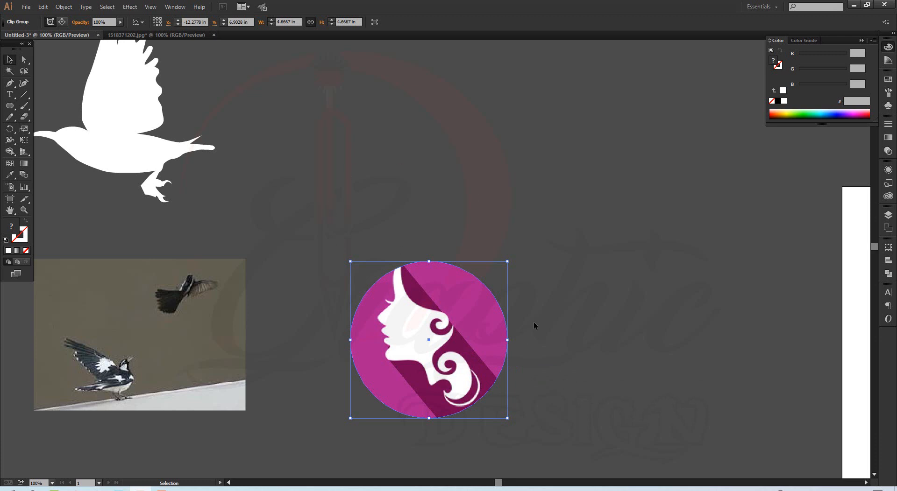
# Move the round logo into empty space and scale it proportionally down to about 1.28 in across, between the silhouette and the artboard
pyautogui.moveTo(451, 332); pyautogui.dragTo(543, 133)
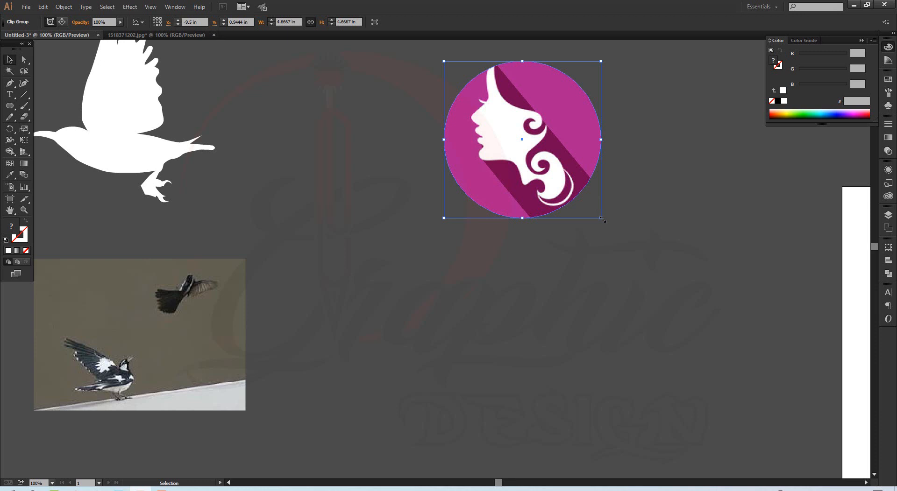
pyautogui.moveTo(602, 218); pyautogui.dragTo(353, 231)
pyautogui.click(551, 225)
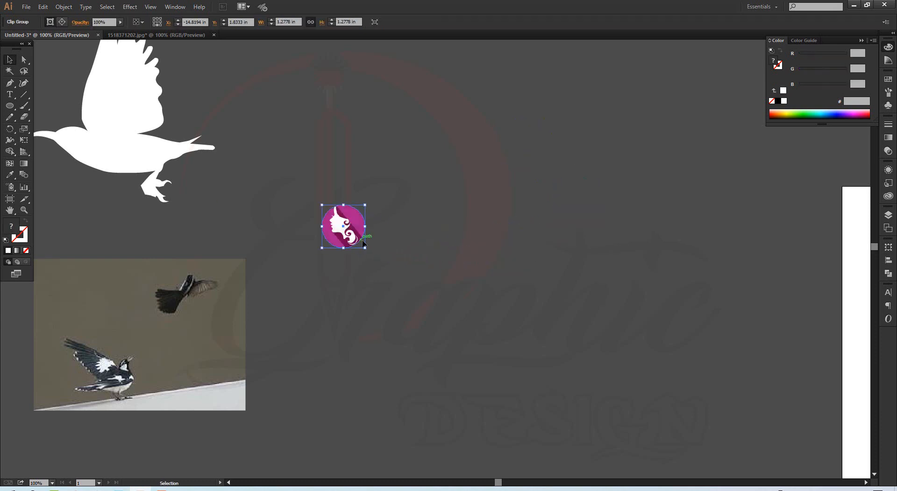
pyautogui.click(467, 233)
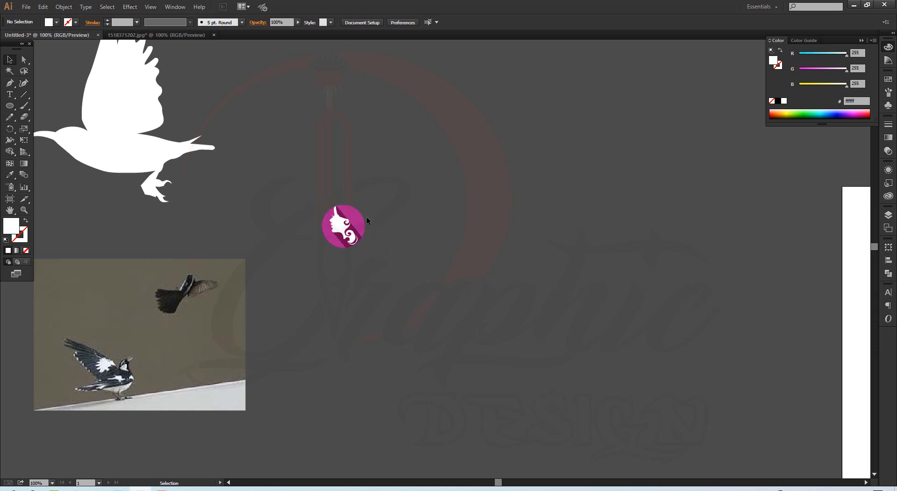
# Try to give the clipped round logo a bright yellow (F9FF00) stroke
pyautogui.click(346, 225)
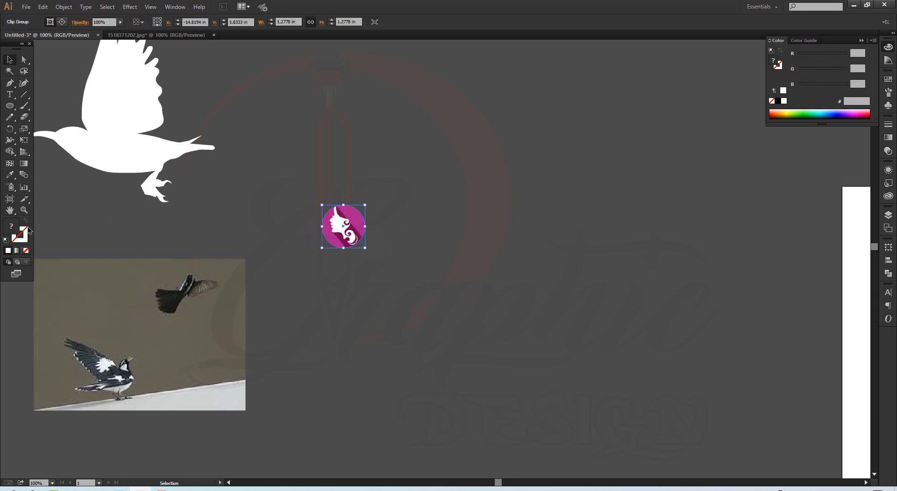
pyautogui.doubleClick(20, 234)
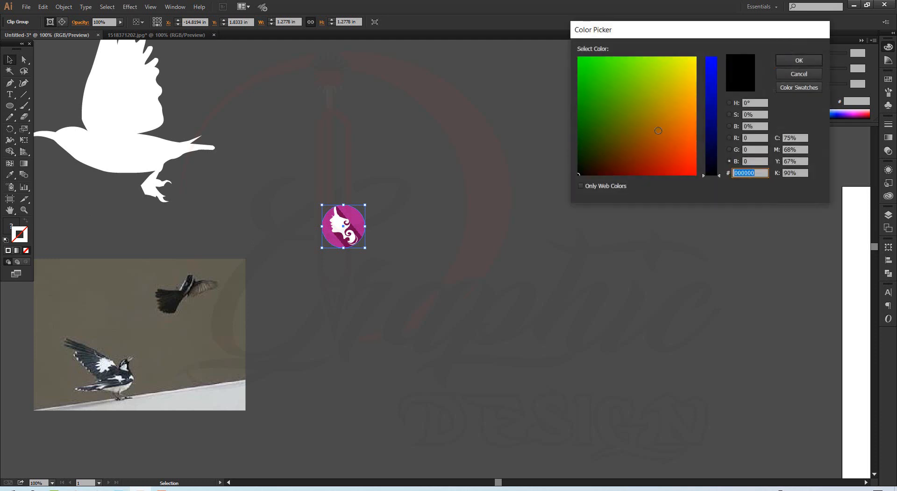
pyautogui.moveTo(675, 116); pyautogui.dragTo(694, 57)
pyautogui.click(795, 61)
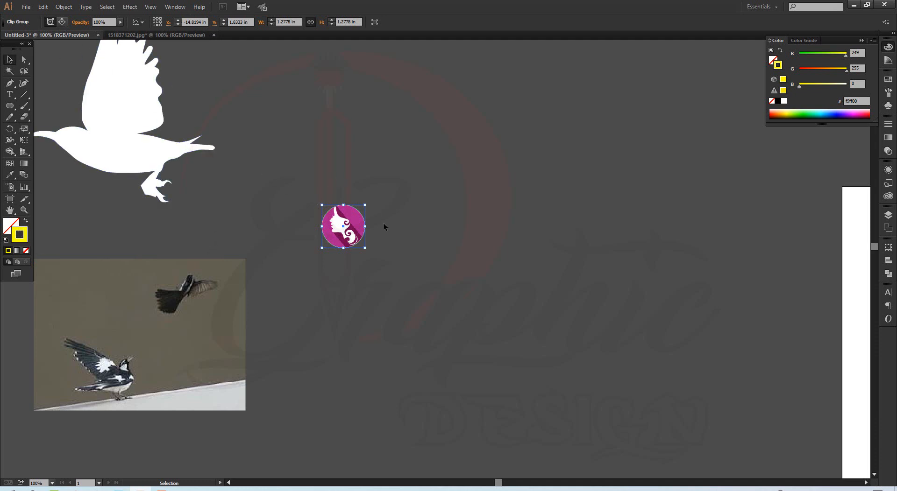
# Try to thicken the stroke around the clipped round logo by raising its weight in several increments
pyautogui.click(142, 22)
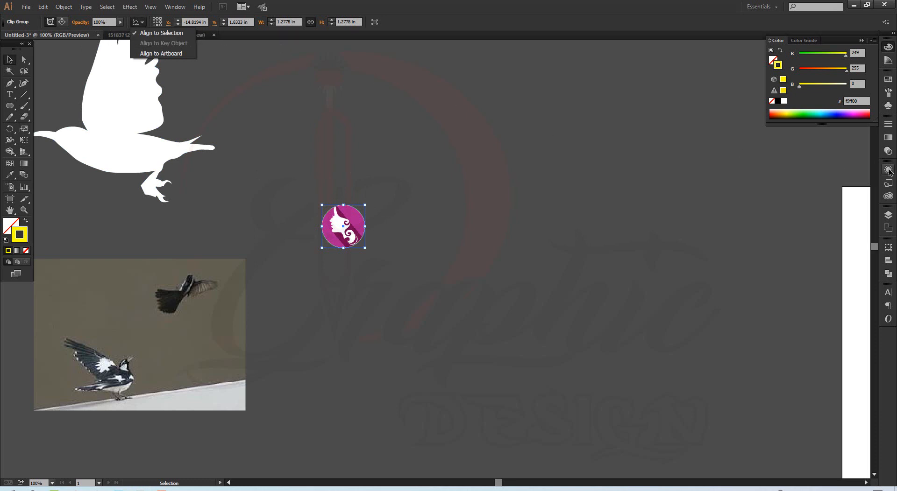
pyautogui.click(892, 126)
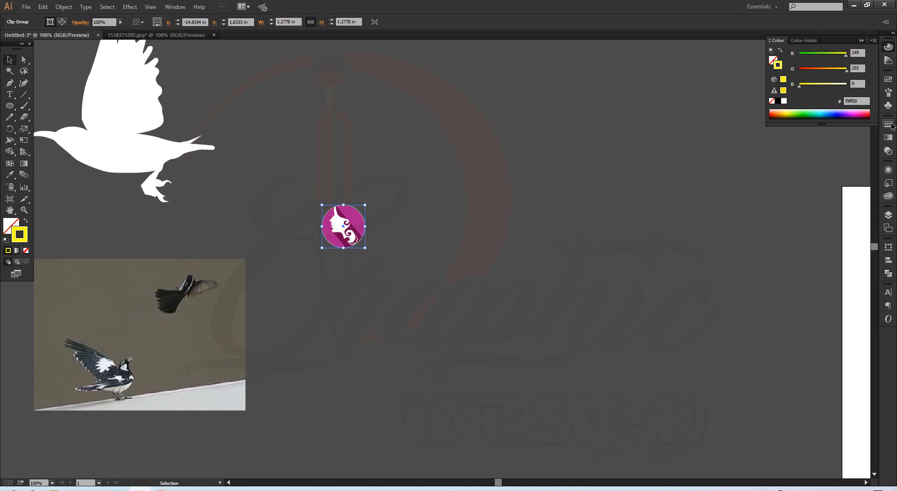
pyautogui.click(888, 125)
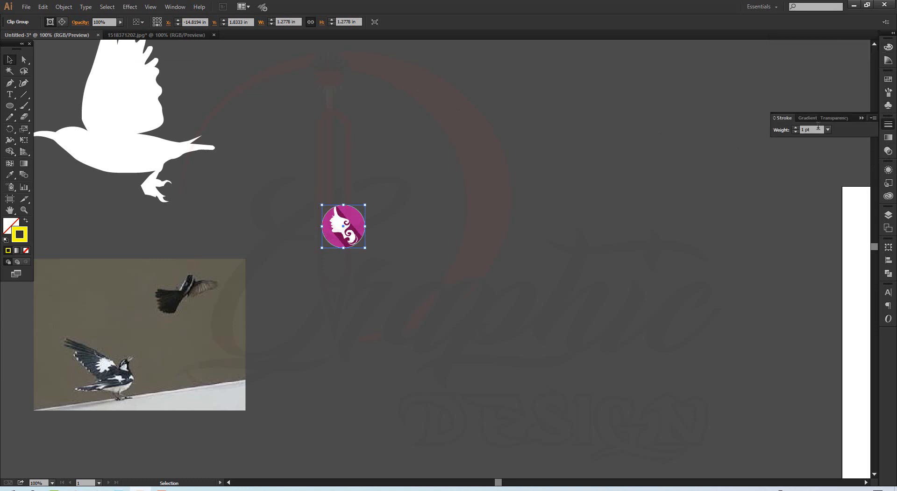
pyautogui.click(795, 129)
pyautogui.click(795, 128)
pyautogui.click(795, 128)
pyautogui.click(795, 129)
pyautogui.click(795, 129)
pyautogui.click(796, 128)
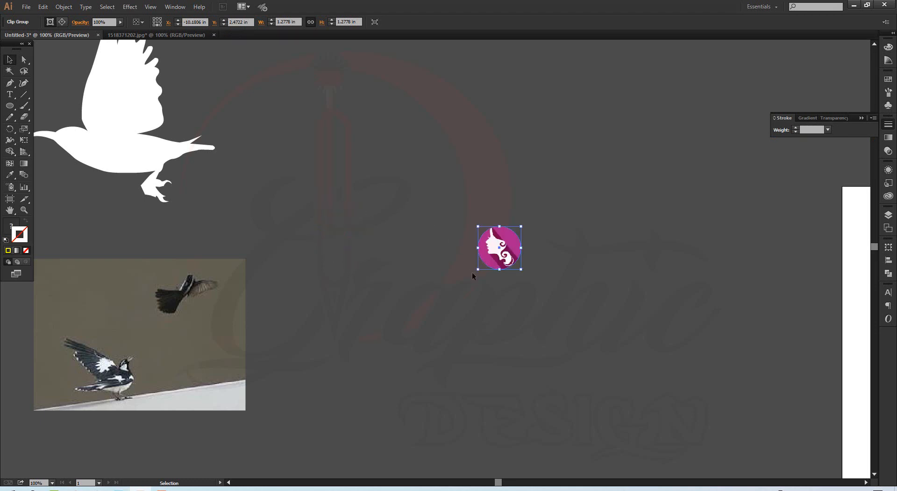
# Draw a circle about 1.47 in across centred on the round logo and fill it with pure red (FF0000)
pyautogui.click(9, 106)
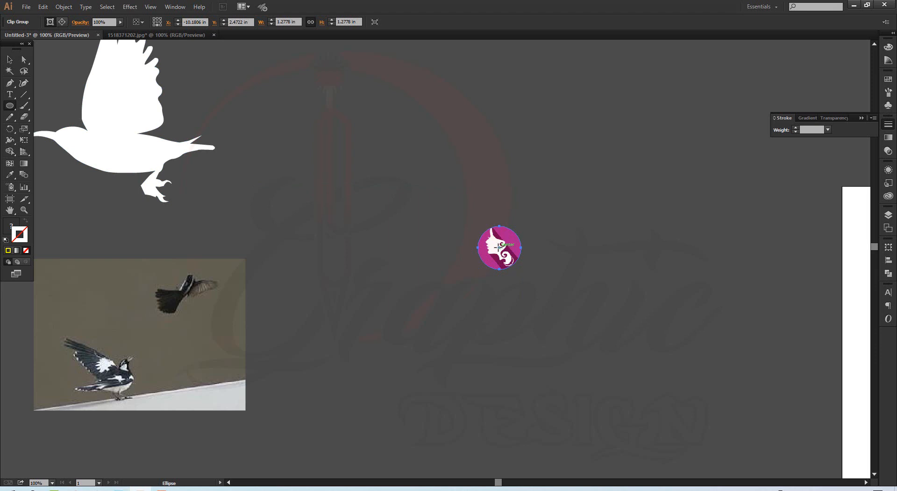
pyautogui.moveTo(499, 247); pyautogui.dragTo(517, 273)
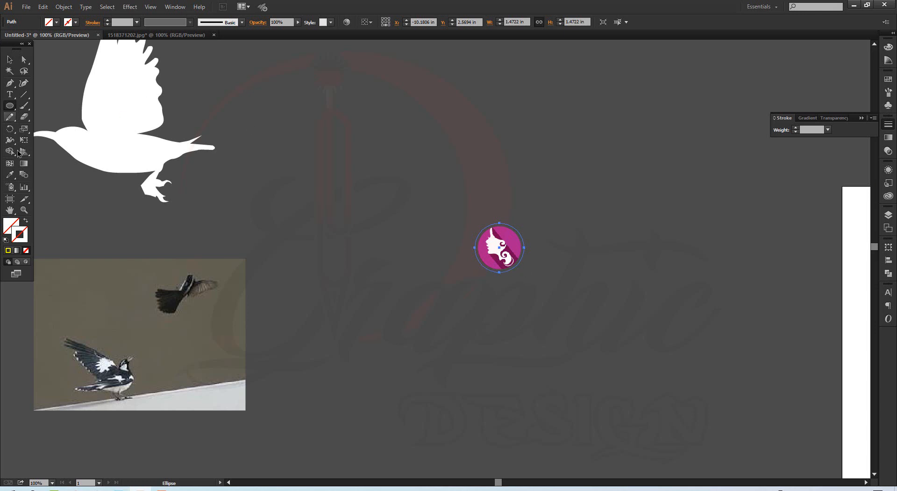
pyautogui.doubleClick(13, 222)
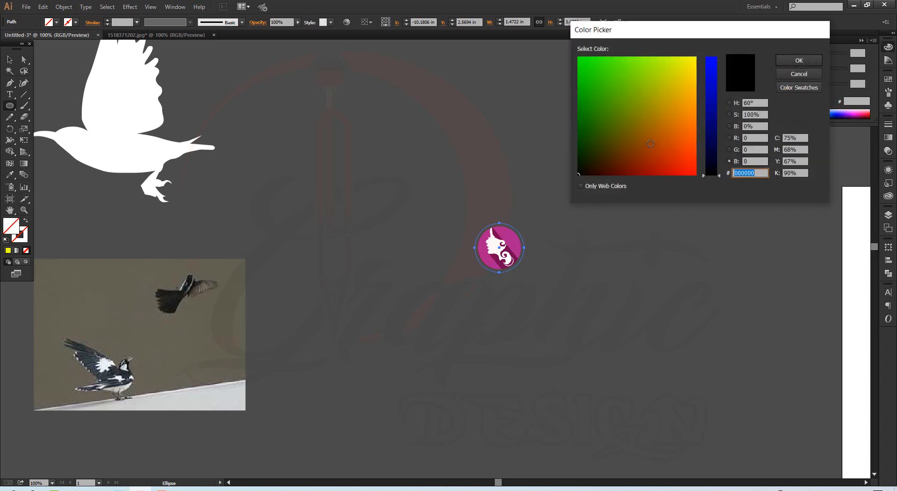
pyautogui.click(800, 64)
# Send the red circle to the back so it forms a ring around the logo
pyautogui.rightClick(512, 246)
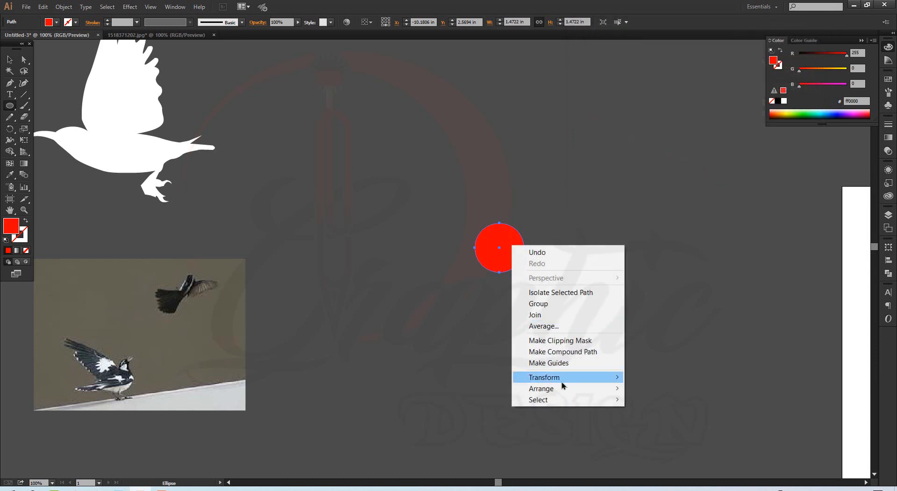
pyautogui.moveTo(557, 392)
pyautogui.click(670, 423)
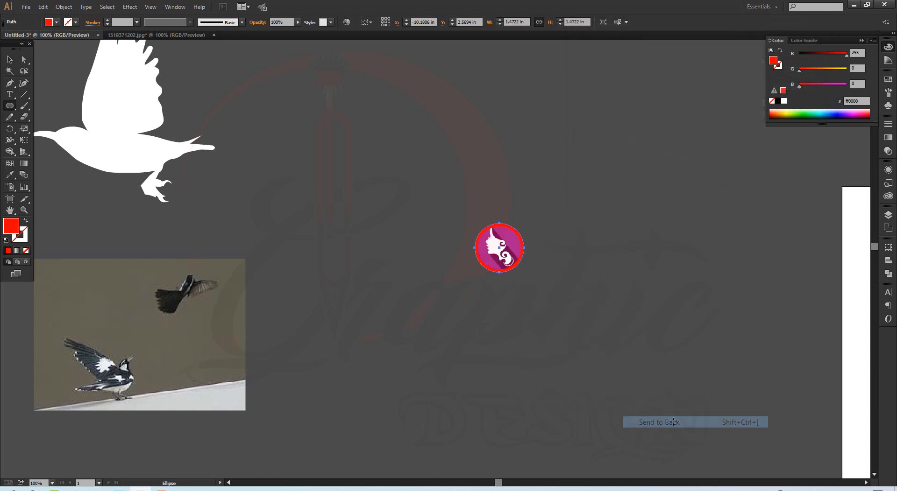
# Change the backing circle's fill to the black swatch (231F20) and deselect it
pyautogui.press('v')
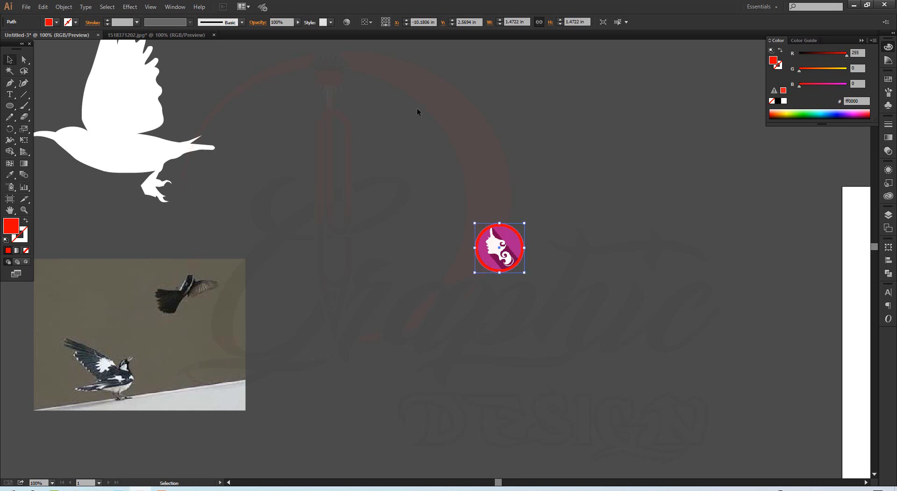
pyautogui.click(48, 22)
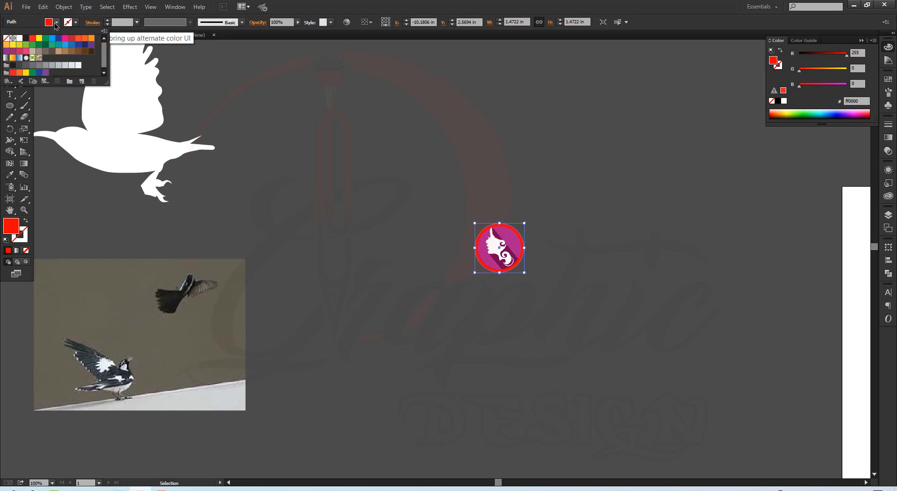
pyautogui.click(26, 38)
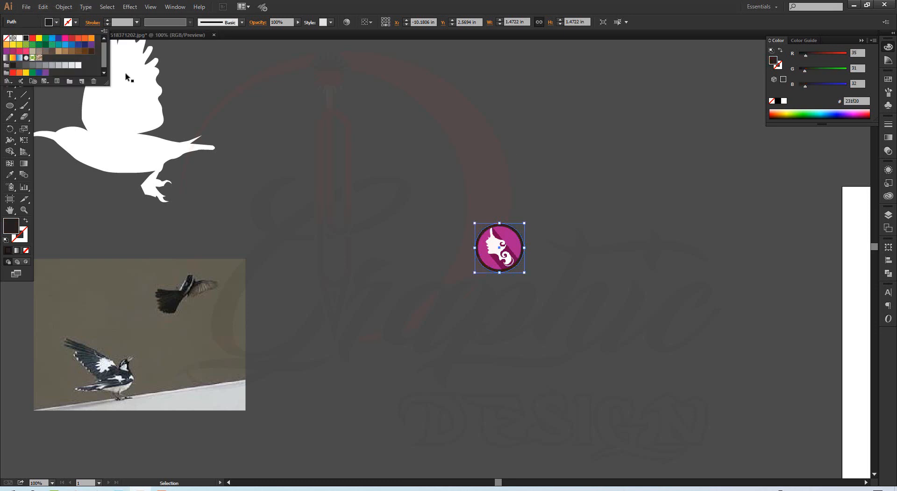
pyautogui.click(293, 155)
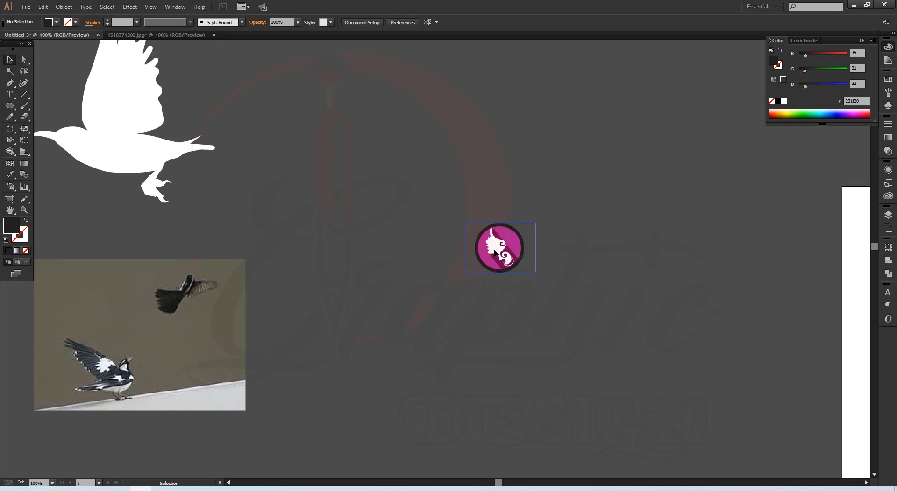
# Pull the logo off the dark circle to its left, and move the two together to the right
pyautogui.moveTo(501, 246); pyautogui.dragTo(434, 257)
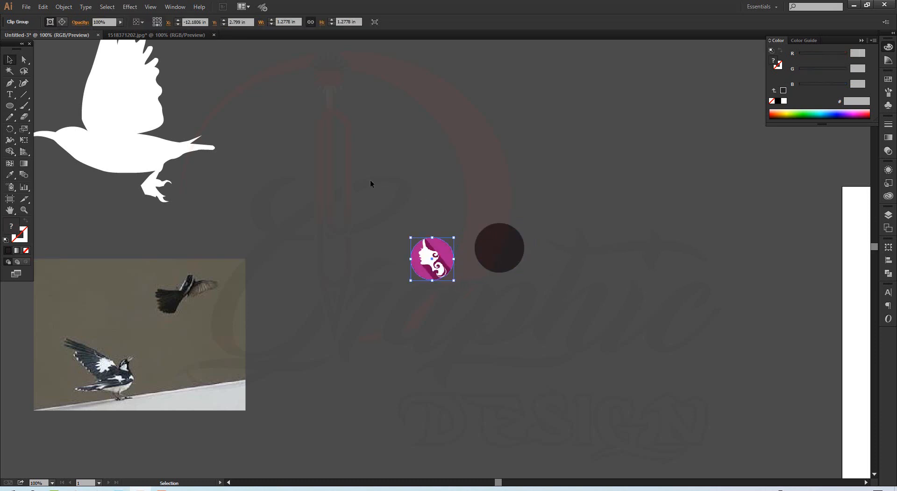
pyautogui.moveTo(348, 169); pyautogui.dragTo(523, 297)
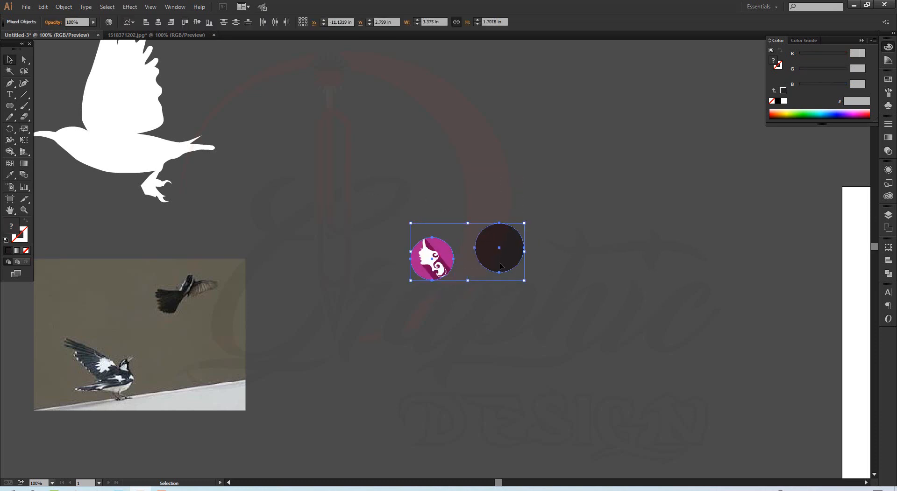
pyautogui.moveTo(548, 256); pyautogui.dragTo(594, 257)
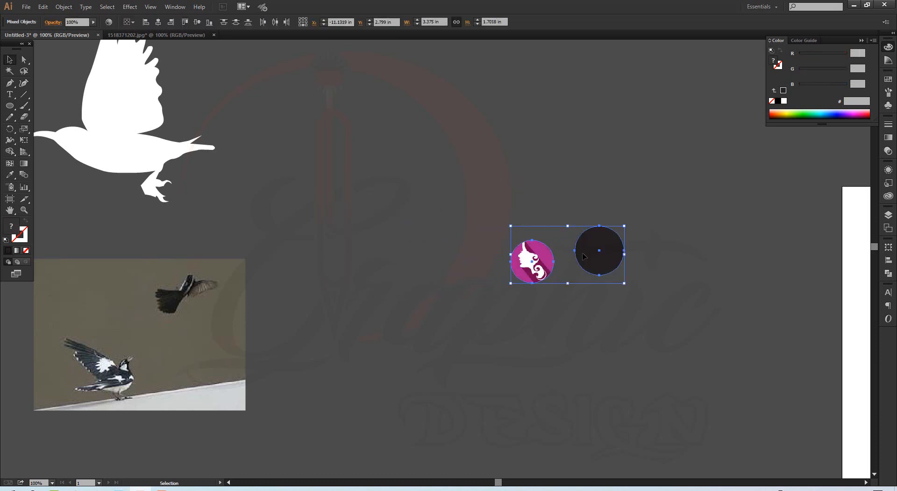
# Move the logo and the dark circle separately, placing the logo below and to the right of the circle
pyautogui.click(537, 317)
pyautogui.moveTo(542, 264); pyautogui.dragTo(490, 159)
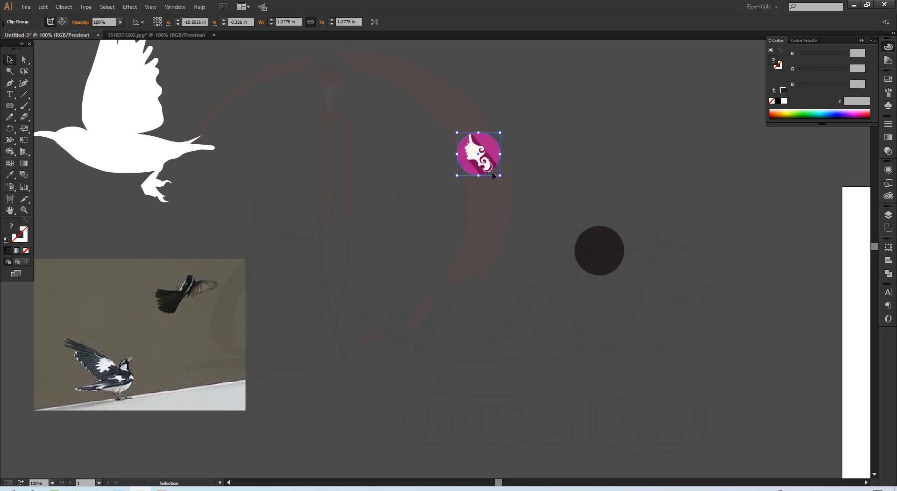
pyautogui.moveTo(596, 246); pyautogui.dragTo(432, 282)
pyautogui.moveTo(488, 154); pyautogui.dragTo(605, 172)
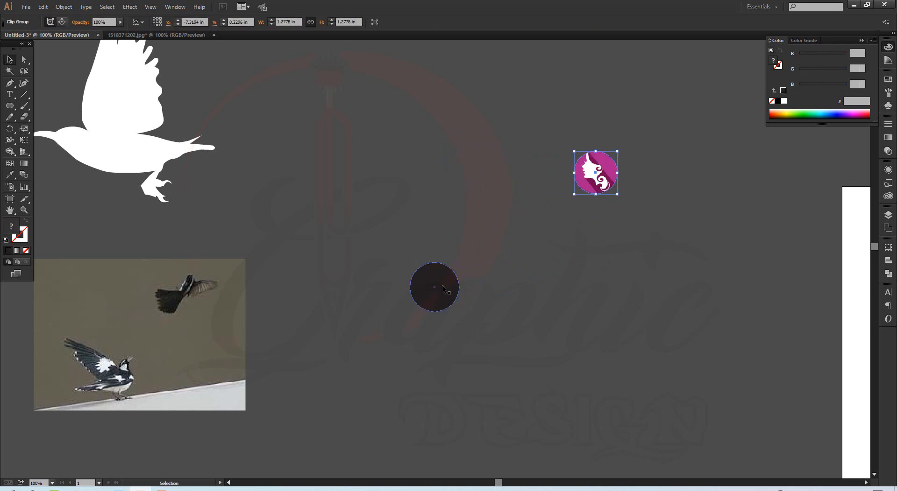
pyautogui.moveTo(442, 287); pyautogui.dragTo(498, 179)
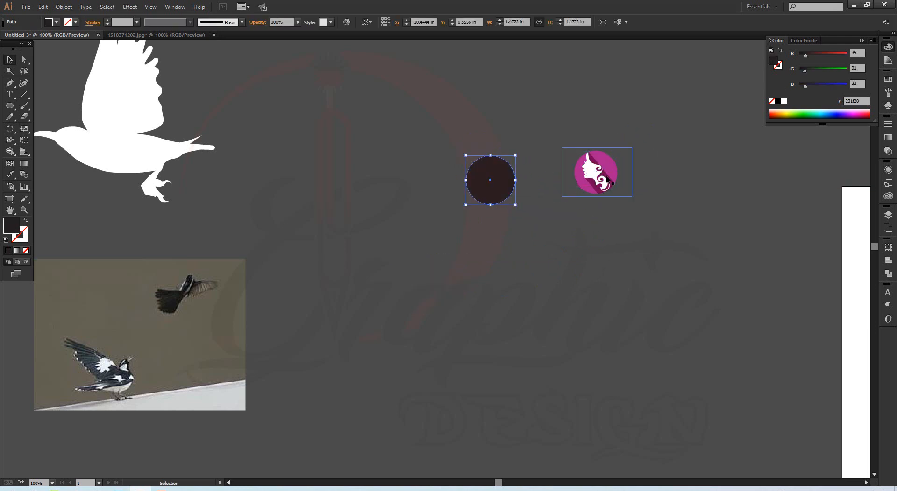
pyautogui.moveTo(599, 179); pyautogui.dragTo(631, 237)
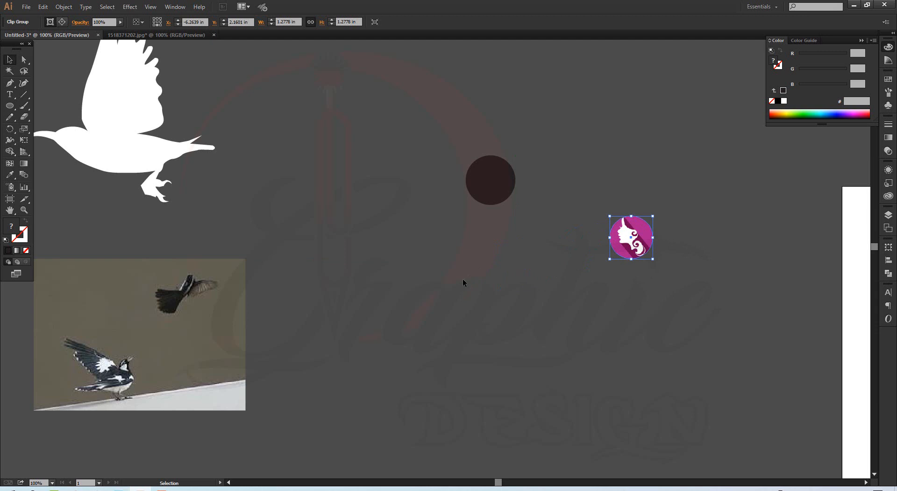